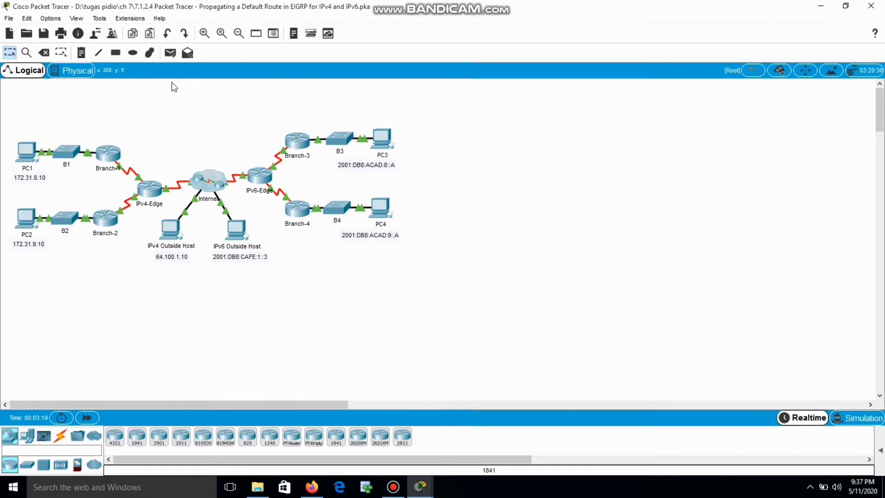
Replace the Guest user profile with the student's full name and e-mail address, then confirm the activity reset
{"action": "left_click", "coordinate": [101, 36]}
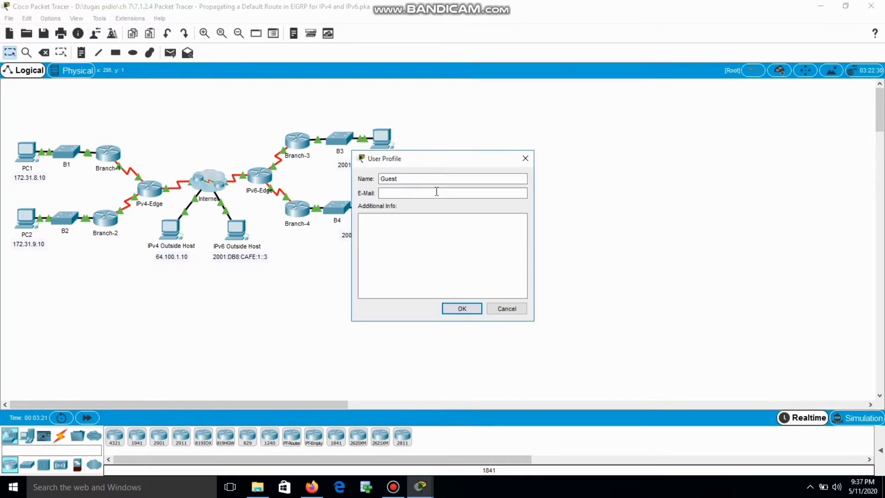
{"action": "double_click", "coordinate": [406, 178]}
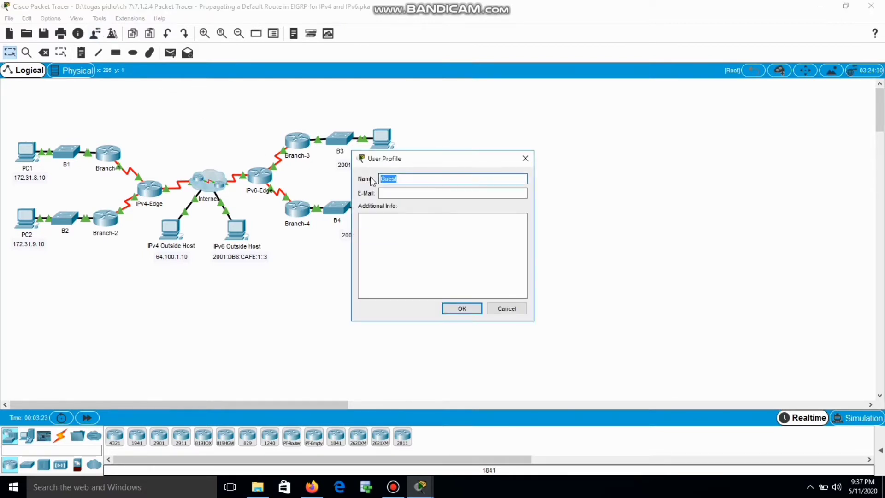
{"action": "key", "text": "BackSpace"}
{"action": "left_click", "coordinate": [386, 192]}
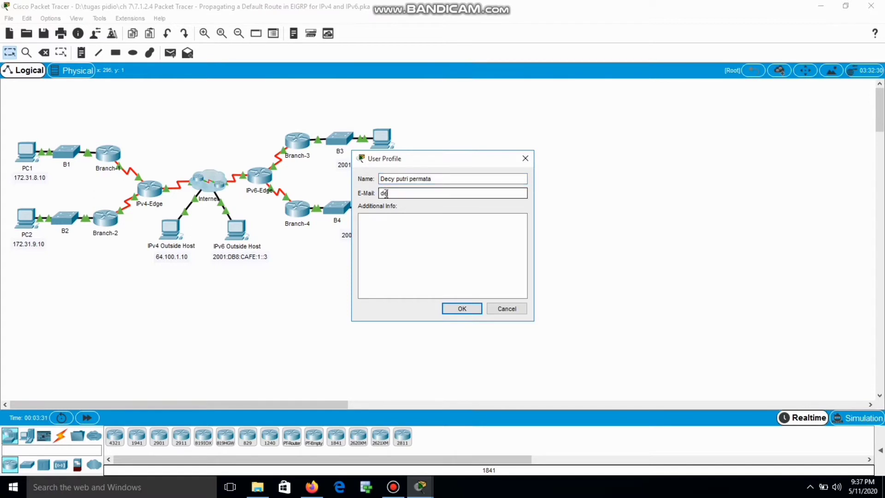
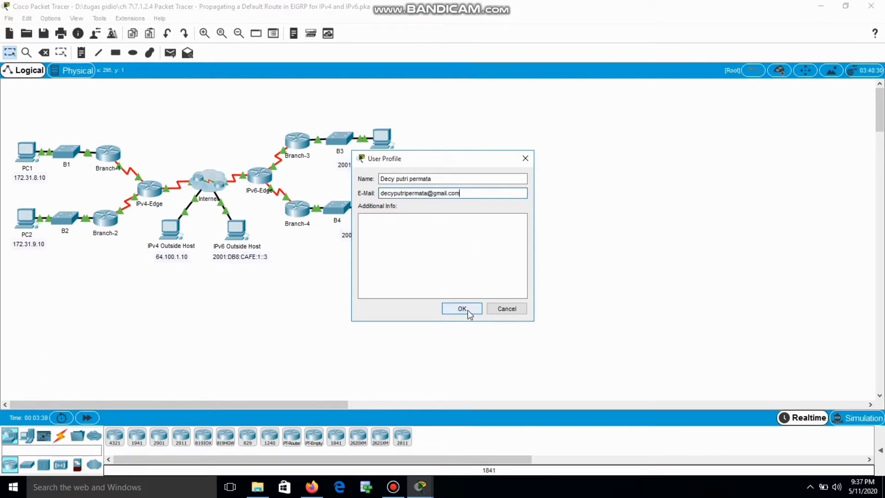
{"action": "left_click", "coordinate": [467, 310]}
{"action": "left_click", "coordinate": [467, 258]}
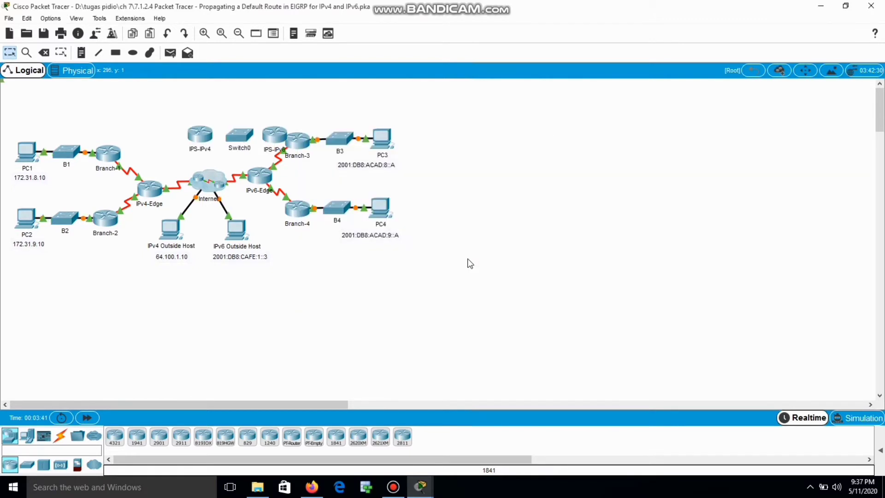
Bring up the activity instructions, scroll to Objectives, shift the window right and highlight the Scenario paragraph
{"action": "mouse_move", "coordinate": [420, 486]}
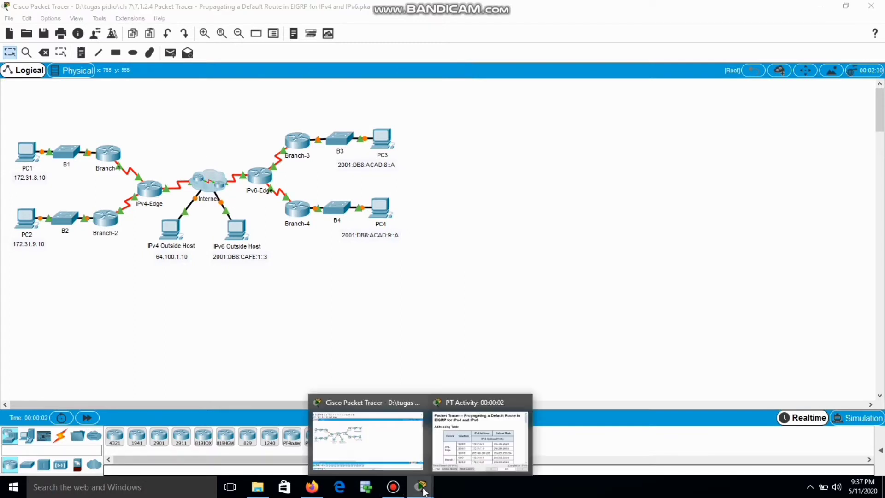
{"action": "left_click", "coordinate": [463, 423]}
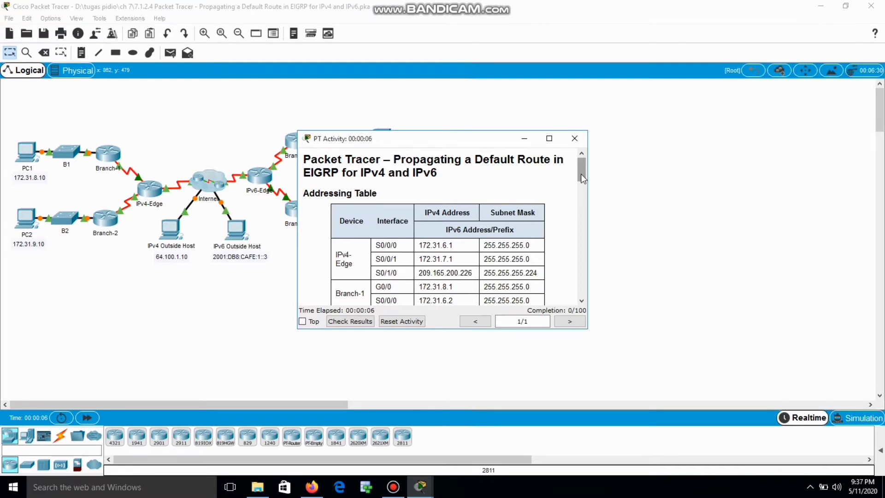
{"action": "left_click_drag", "start_coordinate": [581, 175], "coordinate": [568, 231]}
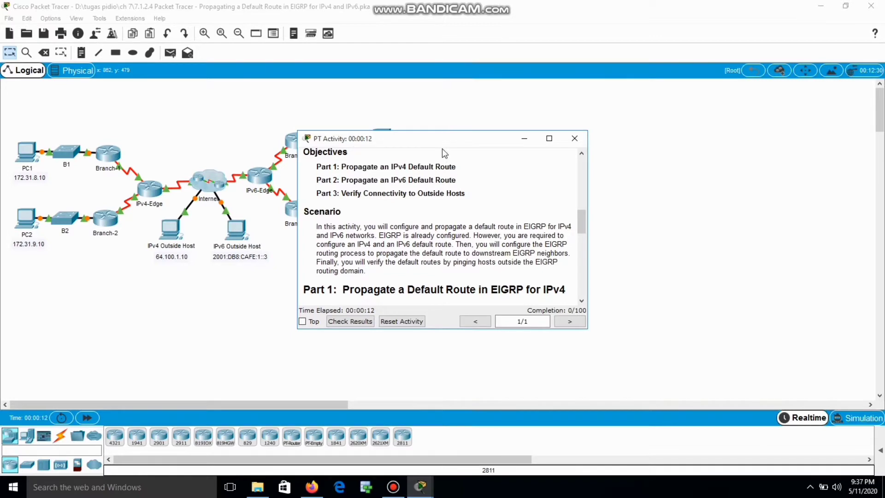
{"action": "left_click_drag", "start_coordinate": [450, 138], "coordinate": [550, 93]}
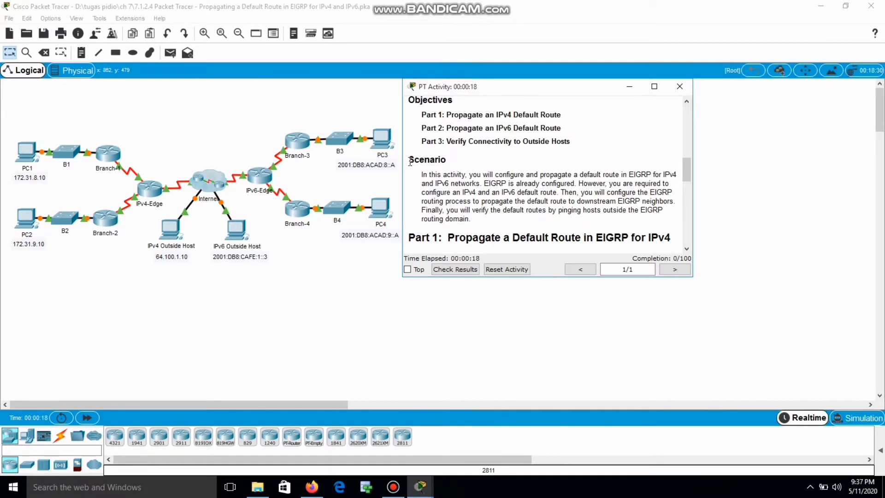
{"action": "left_click_drag", "start_coordinate": [410, 161], "coordinate": [521, 222]}
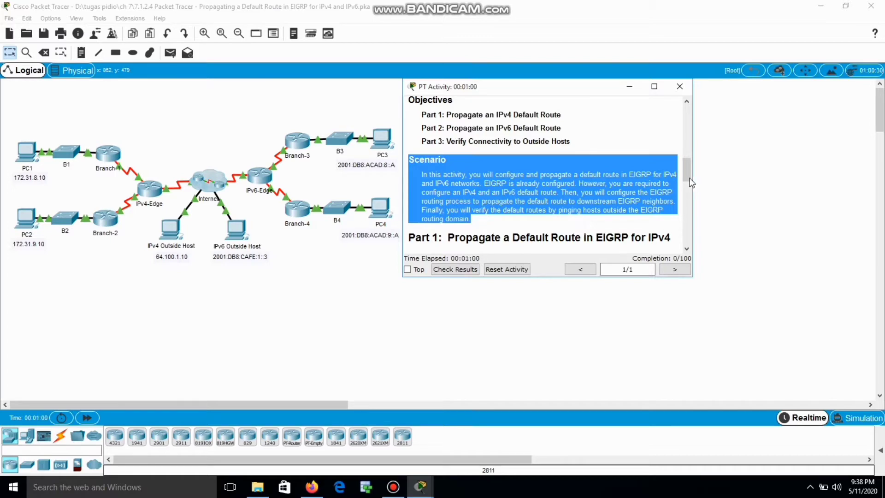
Scroll the instructions to Part 1, highlight Step 1's text, then hide the instructions window
{"action": "left_click_drag", "start_coordinate": [688, 171], "coordinate": [686, 189]}
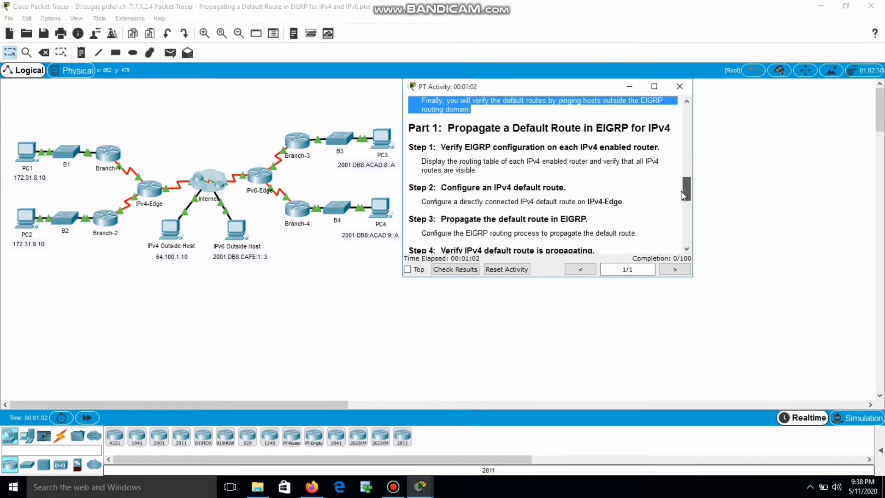
{"action": "left_click", "coordinate": [568, 143]}
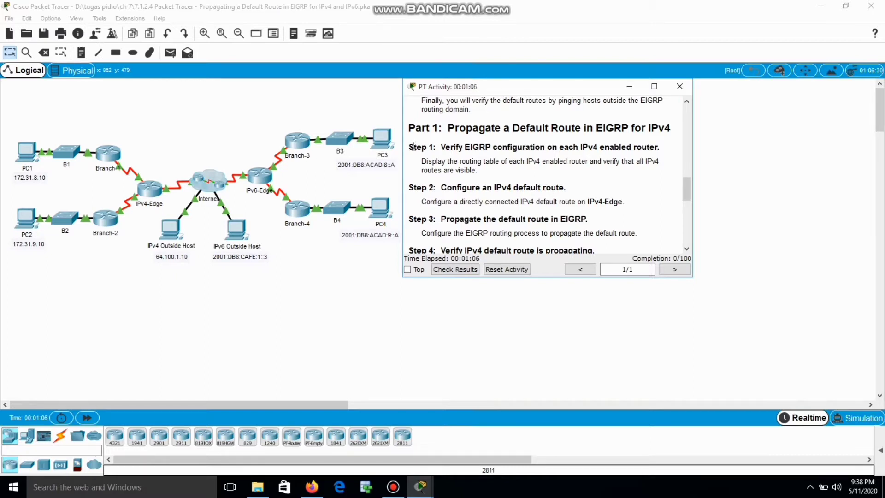
{"action": "left_click_drag", "start_coordinate": [409, 146], "coordinate": [482, 172]}
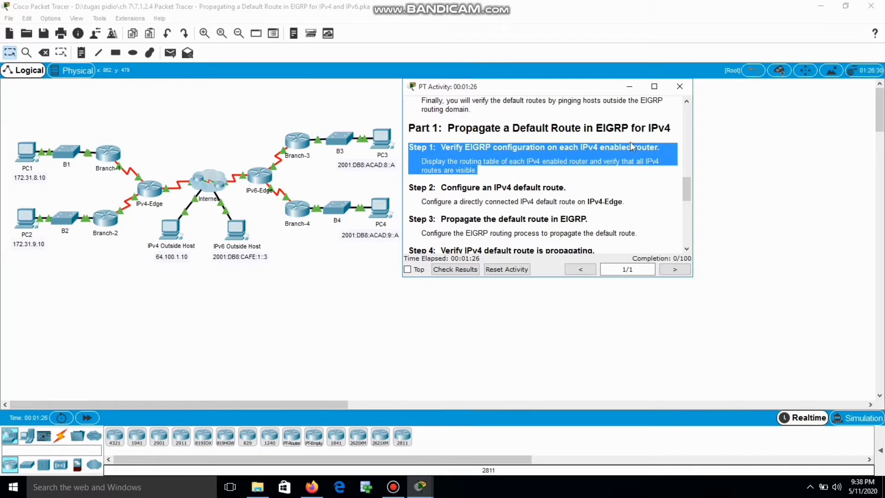
{"action": "left_click", "coordinate": [629, 88]}
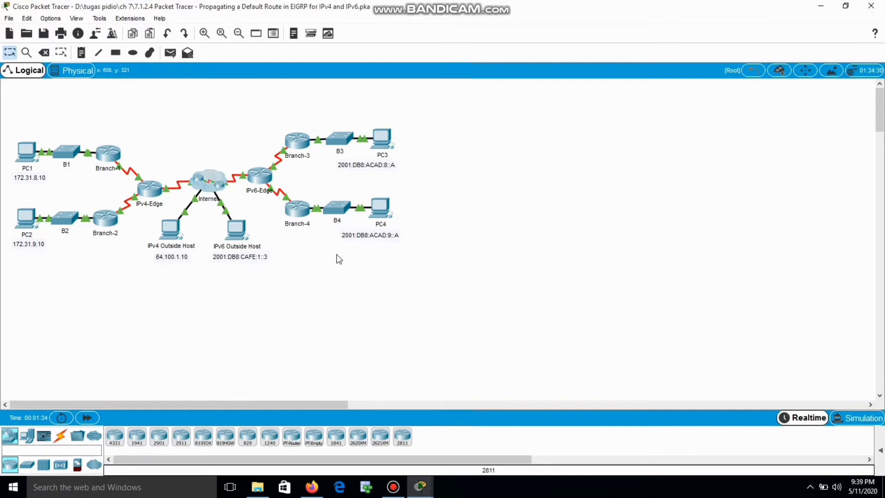
Run enable and show ip route in IPv4-Edge's CLI, confirming no gateway of last resort
{"action": "left_click", "coordinate": [148, 193]}
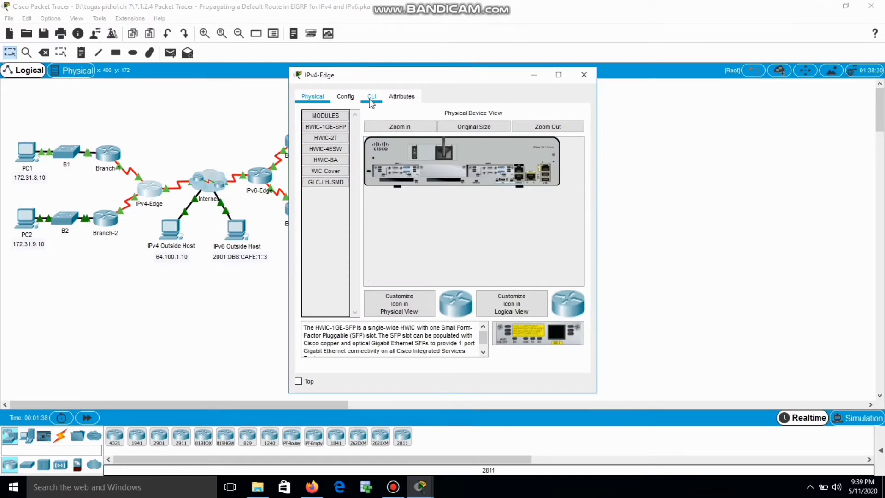
{"action": "left_click", "coordinate": [371, 97]}
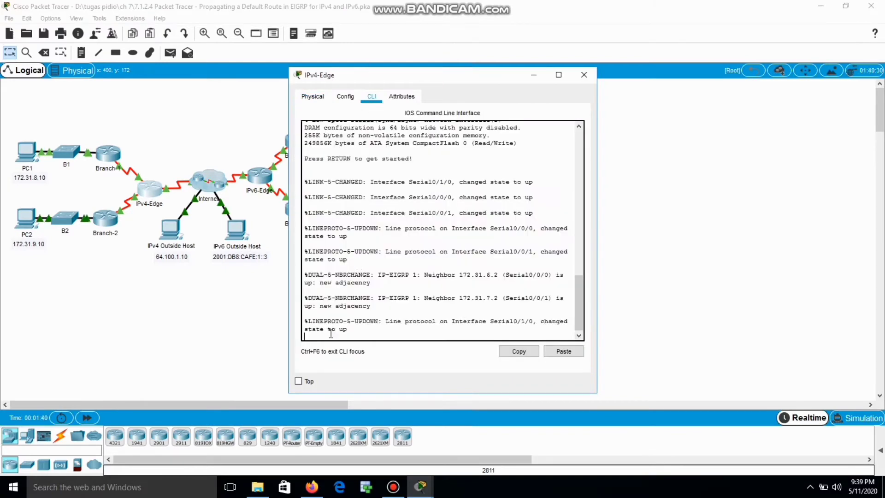
{"action": "key", "text": "Return"}
{"action": "type", "text": "e>ena"}
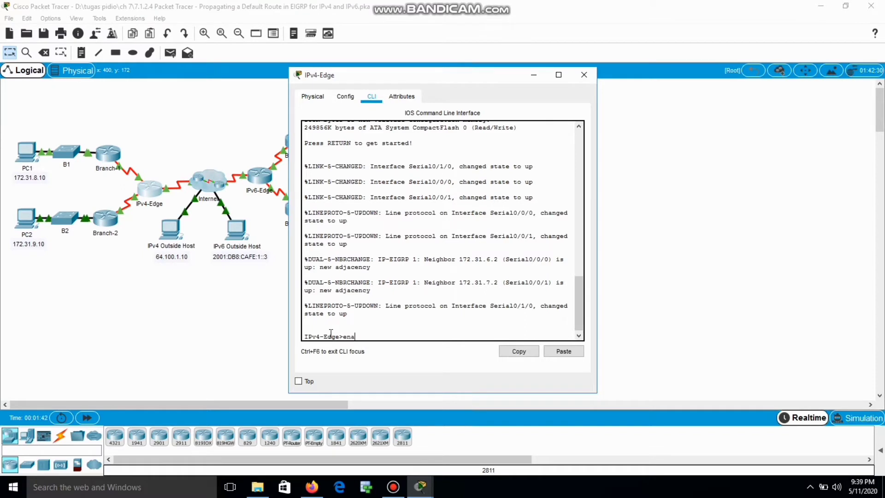
{"action": "key", "text": "Tab"}
{"action": "key", "text": "Return"}
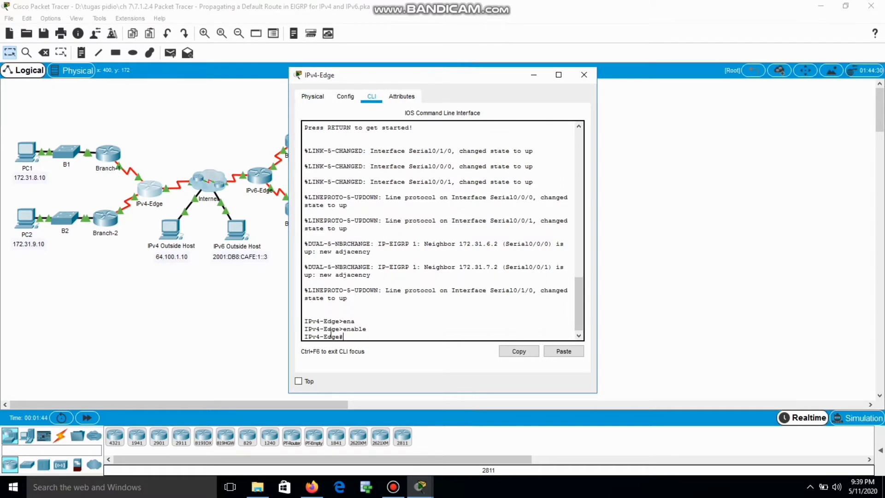
{"action": "type", "text": "show ip route"}
{"action": "key", "text": "Return"}
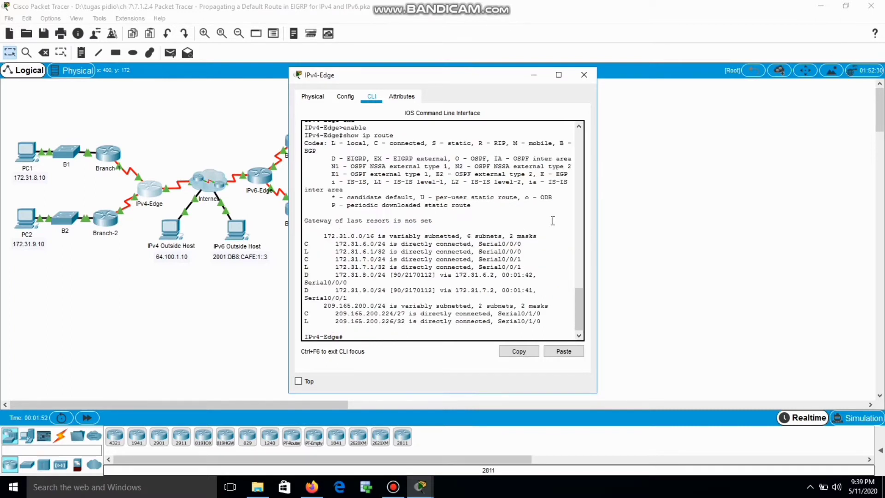
{"action": "left_click", "coordinate": [589, 77]}
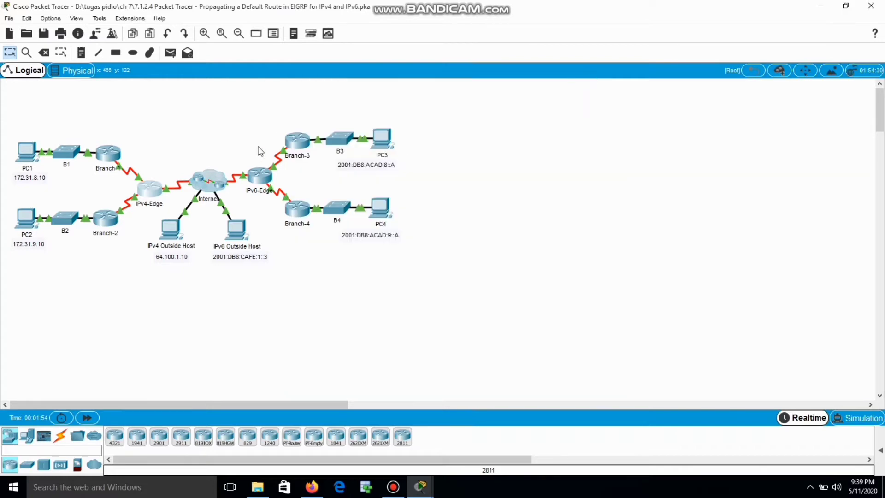
Run enable and show ip route on Branch-1, seeing EIGRP 172.31.x routes but no default route
{"action": "mouse_move", "coordinate": [113, 158]}
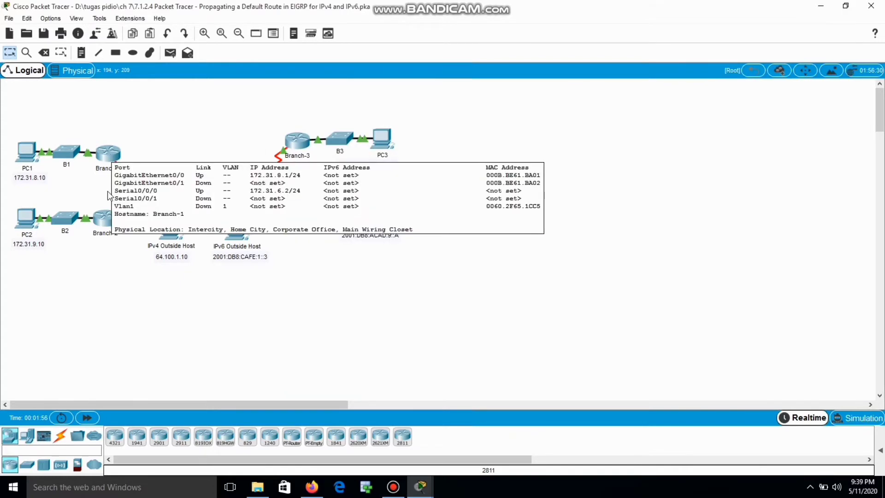
{"action": "left_click", "coordinate": [109, 159]}
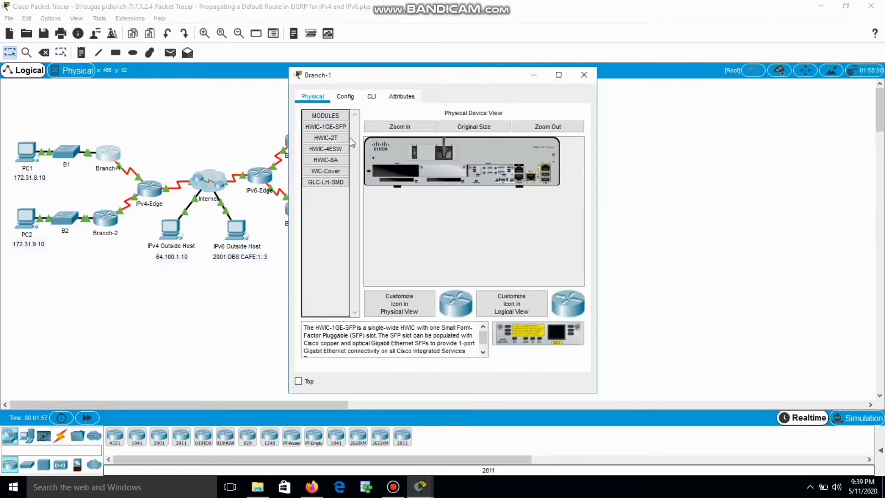
{"action": "left_click", "coordinate": [372, 96]}
{"action": "key", "text": "Return"}
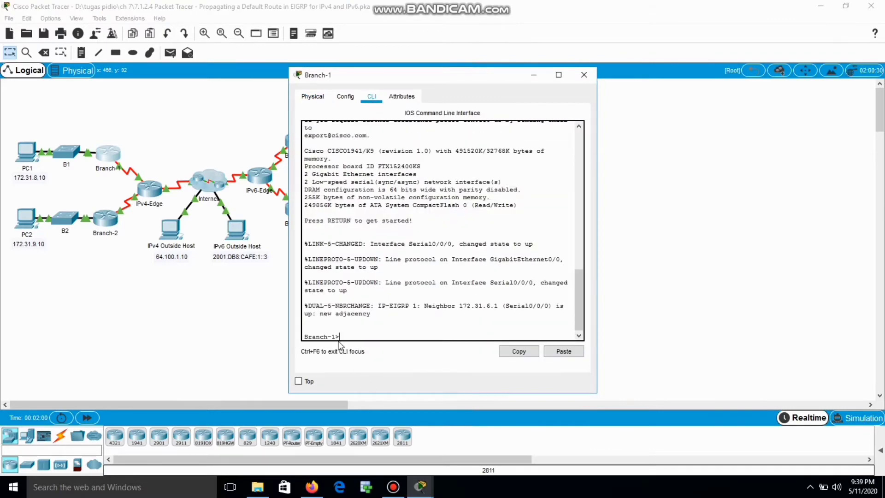
{"action": "type", "text": "ena"}
{"action": "key", "text": "Tab"}
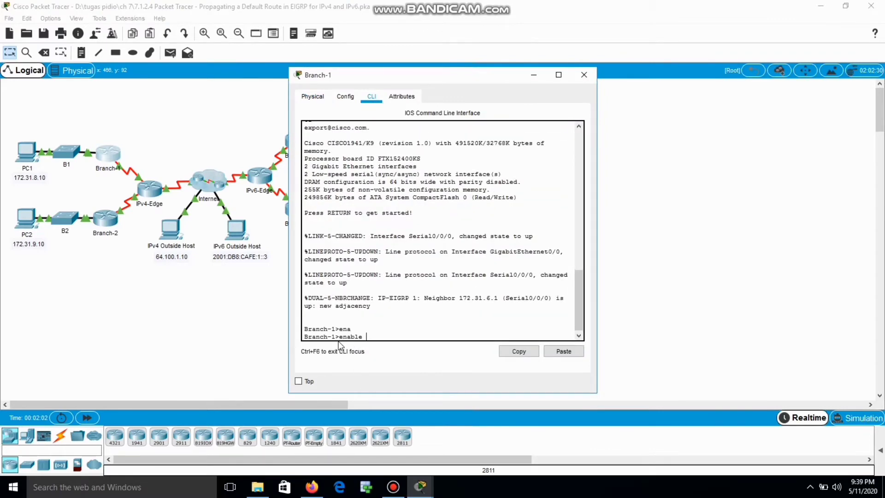
{"action": "key", "text": "Return"}
{"action": "type", "text": "sh"}
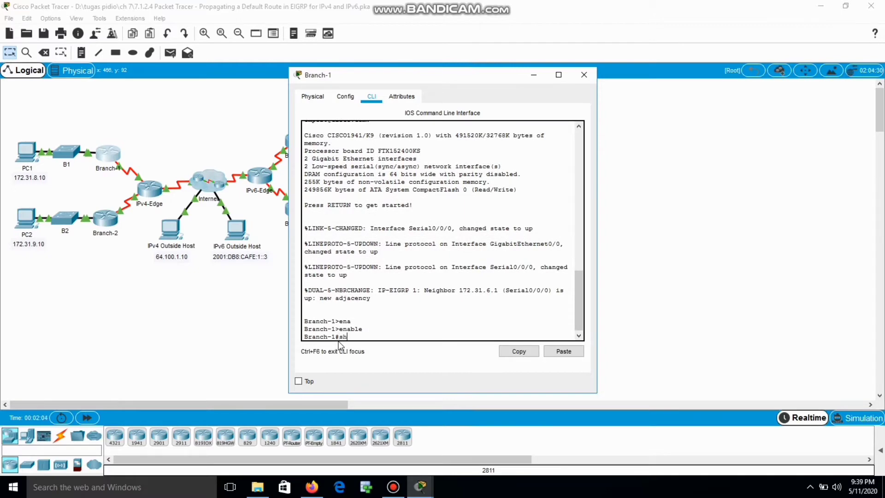
{"action": "type", "text": "ow ip route"}
{"action": "key", "text": "Return"}
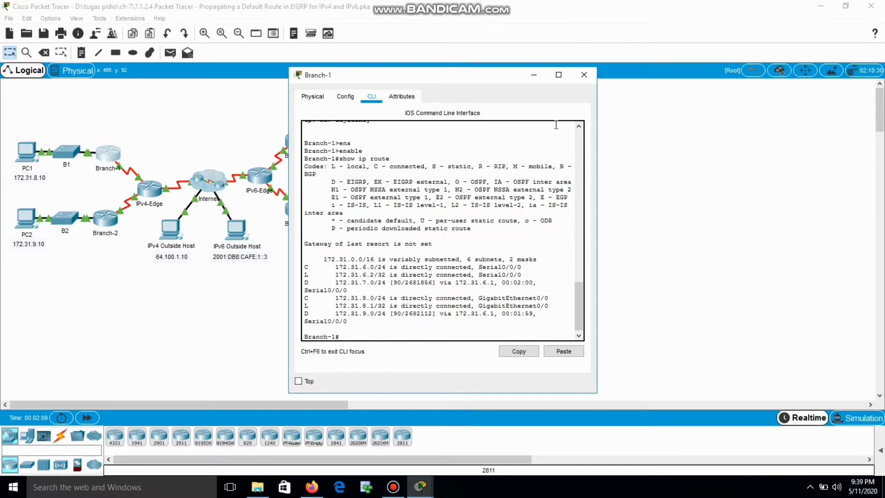
{"action": "left_click", "coordinate": [594, 77]}
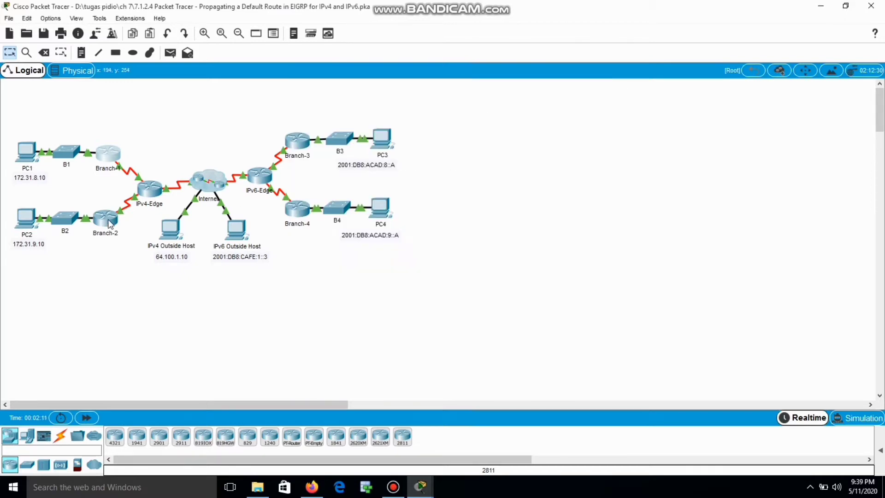
Run enable and show ip route on Branch-2, confirming no gateway of last resort, and close it
{"action": "left_click", "coordinate": [108, 222]}
{"action": "left_click", "coordinate": [375, 95]}
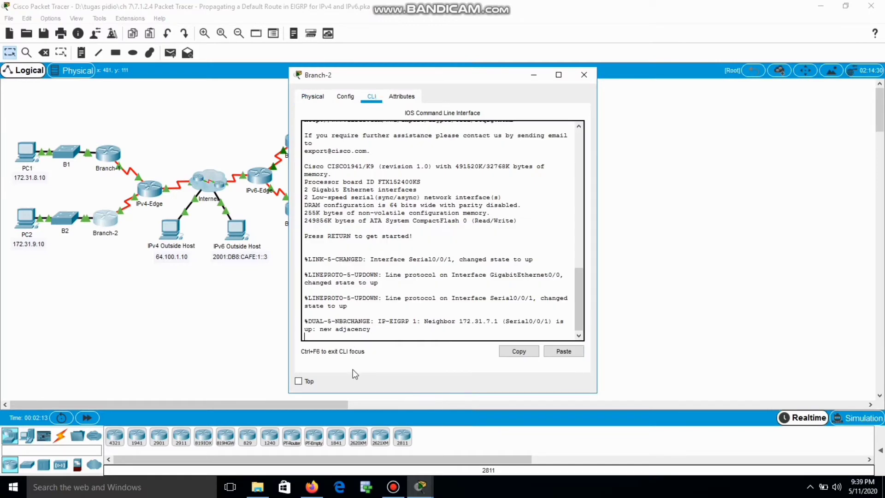
{"action": "key", "text": "Return"}
{"action": "type", "text": "ena"}
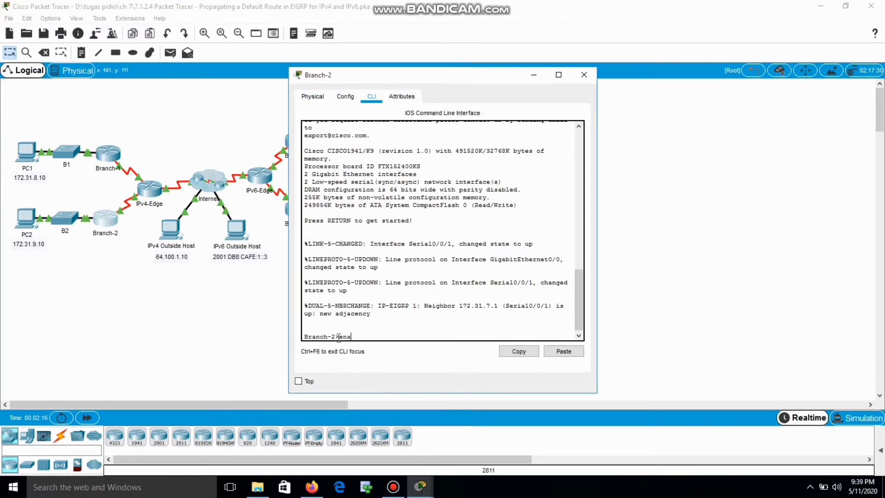
{"action": "key", "text": "Tab"}
{"action": "key", "text": "Return"}
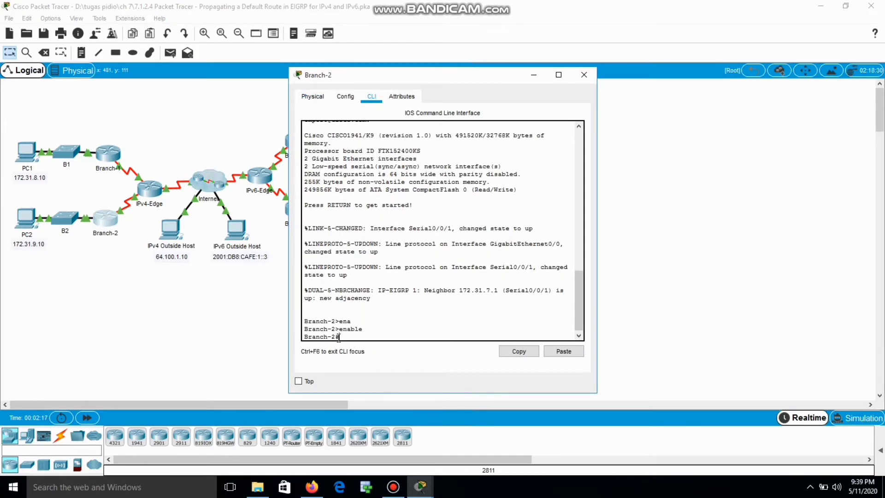
{"action": "type", "text": "ip"}
{"action": "key", "text": "BackSpace"}
{"action": "key", "text": "BackSpace"}
{"action": "key", "text": "BackSpace"}
{"action": "type", "text": "show i"}
{"action": "key", "text": "Return"}
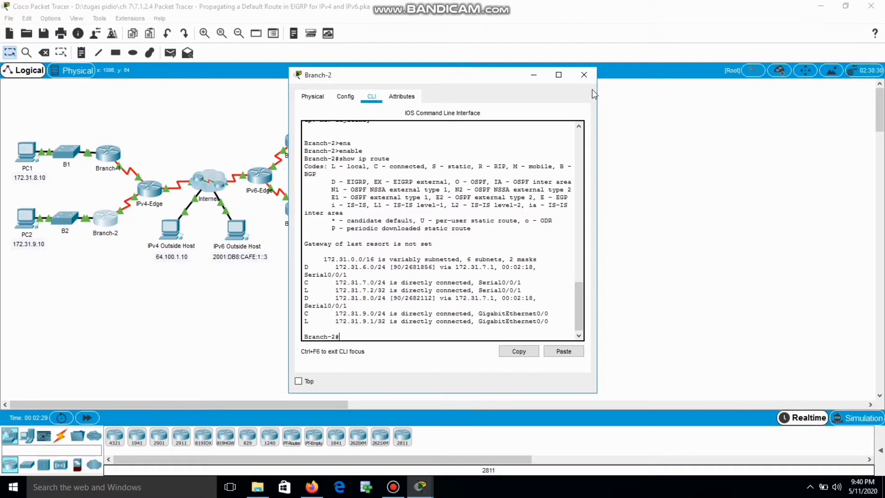
{"action": "left_click", "coordinate": [588, 76]}
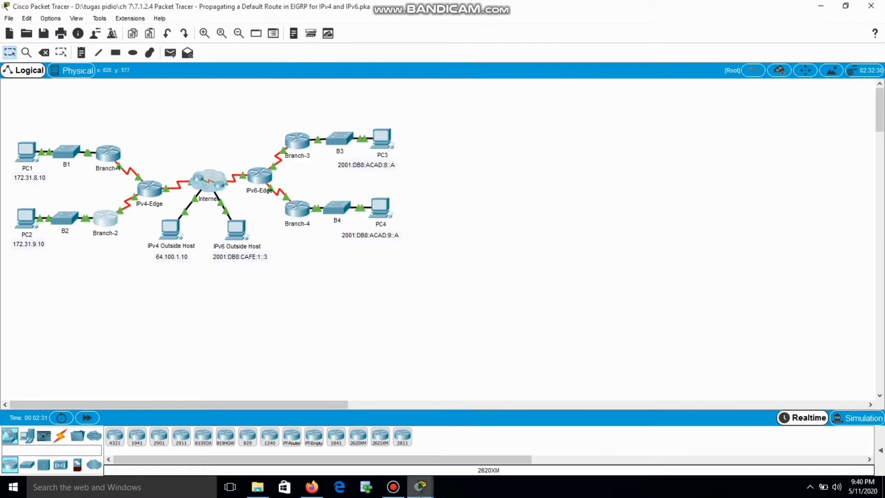
{"action": "mouse_move", "coordinate": [426, 489]}
{"action": "left_click", "coordinate": [481, 445]}
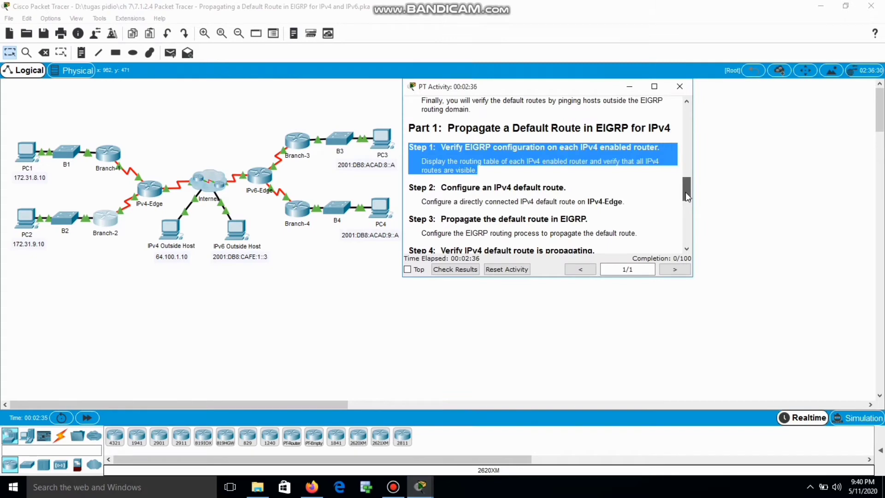
{"action": "left_click_drag", "start_coordinate": [685, 192], "coordinate": [684, 206]}
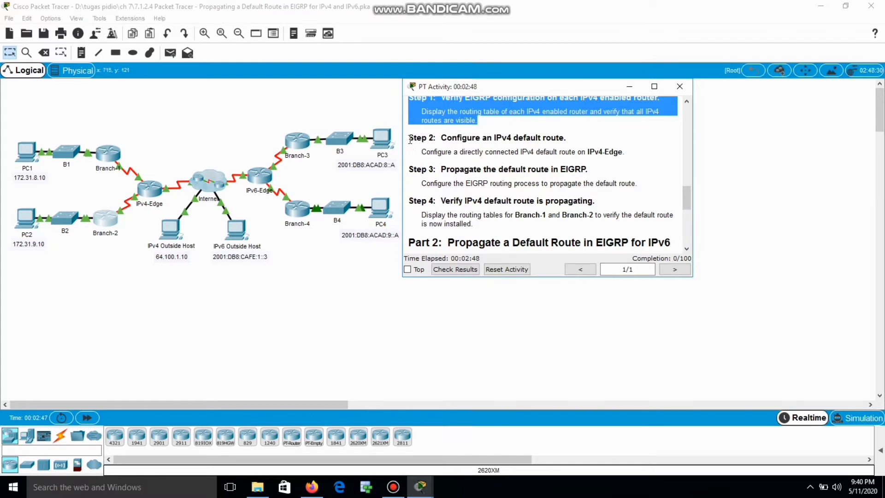
{"action": "left_click_drag", "start_coordinate": [410, 139], "coordinate": [625, 152]}
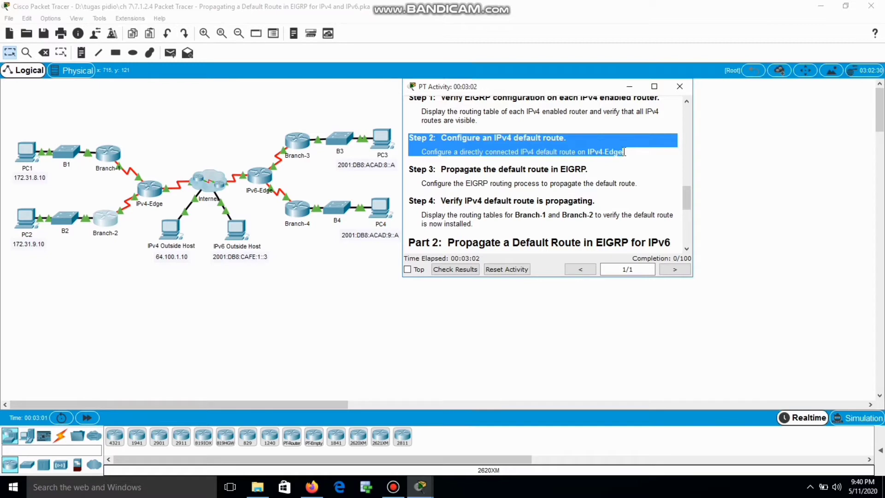
{"action": "left_click", "coordinate": [630, 86]}
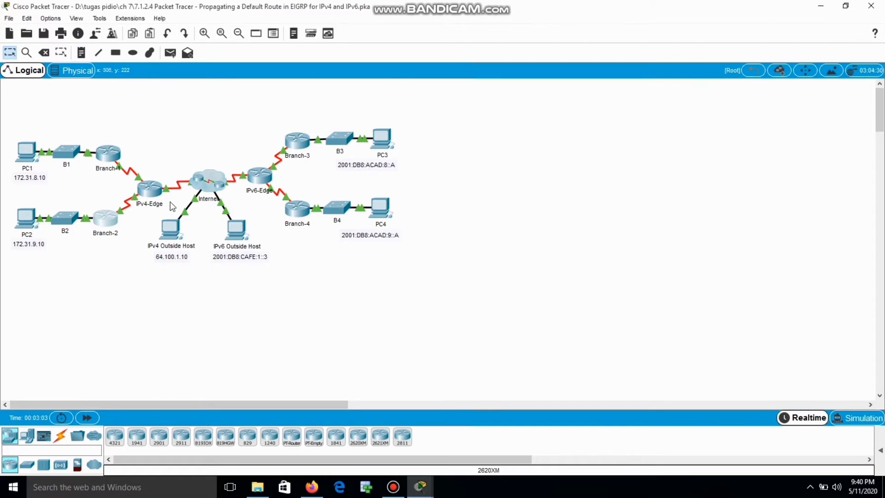
On IPv4-Edge, enter config t and add ip route 0.0.0.0 0.0.0.0 s0/1/0
{"action": "left_click", "coordinate": [151, 189]}
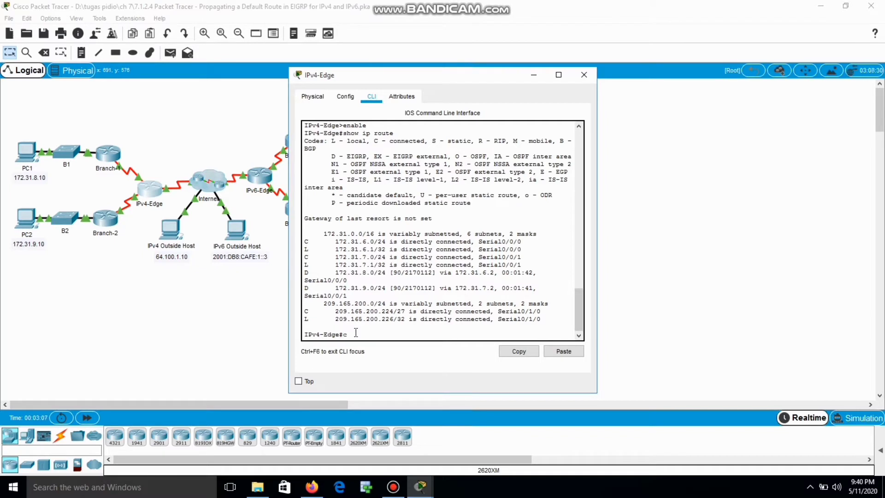
{"action": "key", "text": "BackSpace"}
{"action": "key", "text": "BackSpace"}
{"action": "type", "text": "nfig t"}
{"action": "key", "text": "Return"}
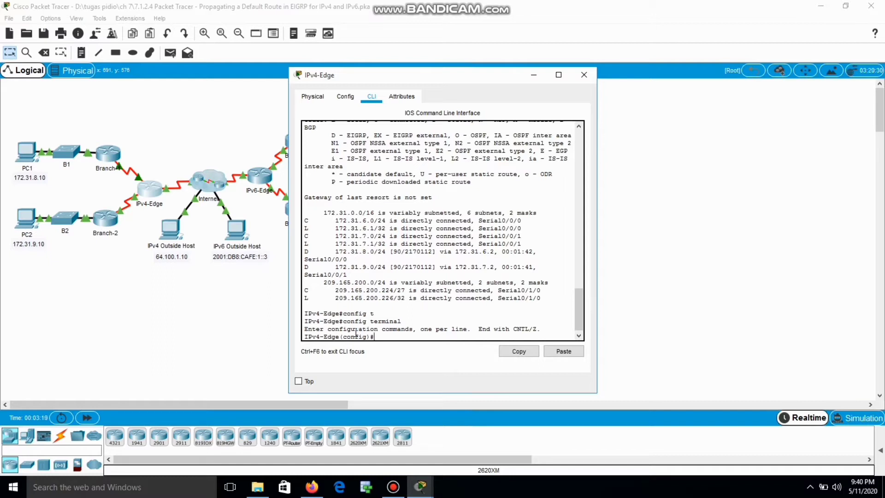
{"action": "type", "text": "ip route 0.0.0.0 0.0.0.0."}
{"action": "key", "text": "BackSpace"}
{"action": "type", "text": "s0/1/0"}
{"action": "key", "text": "Return"}
{"action": "key", "text": "Return"}
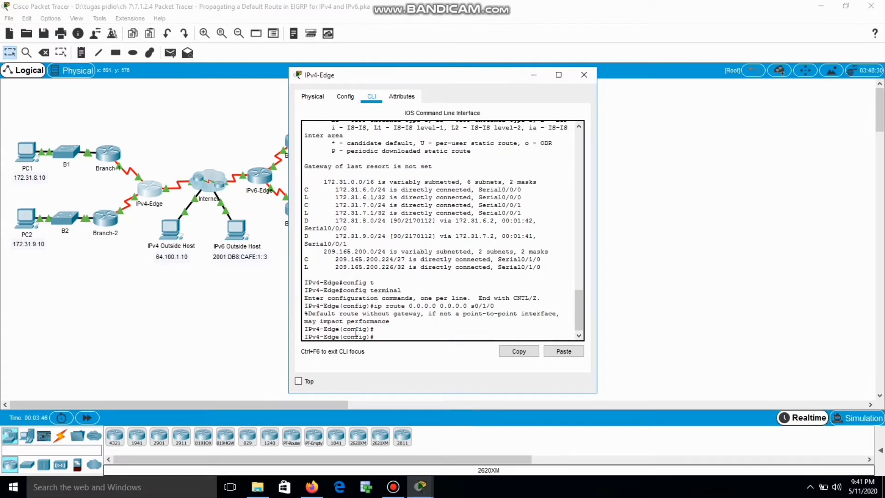
{"action": "left_click", "coordinate": [584, 81]}
Reopen the activity instructions, scroll down and highlight Step 3's heading and description at 25/100
{"action": "mouse_move", "coordinate": [420, 492]}
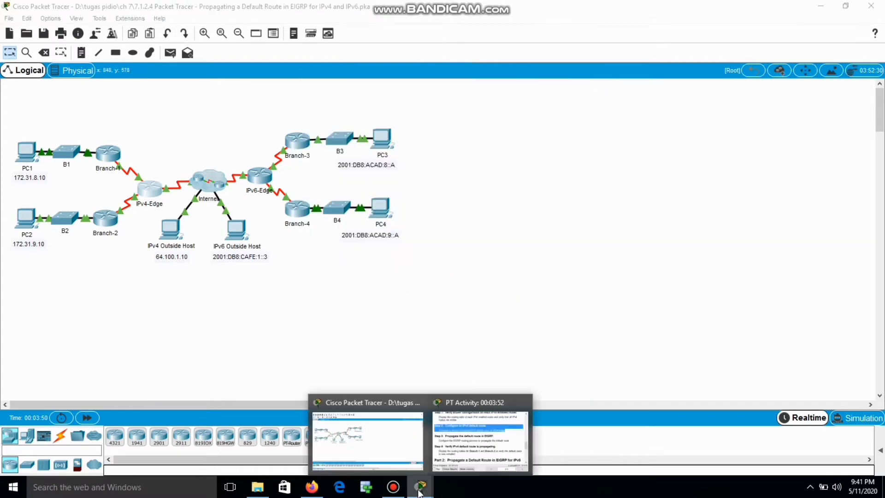
{"action": "left_click", "coordinate": [477, 436]}
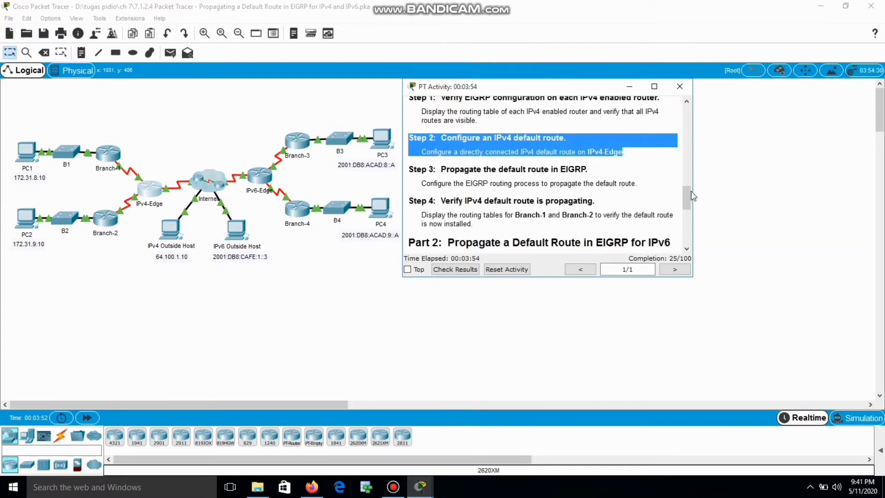
{"action": "left_click_drag", "start_coordinate": [684, 195], "coordinate": [676, 203]}
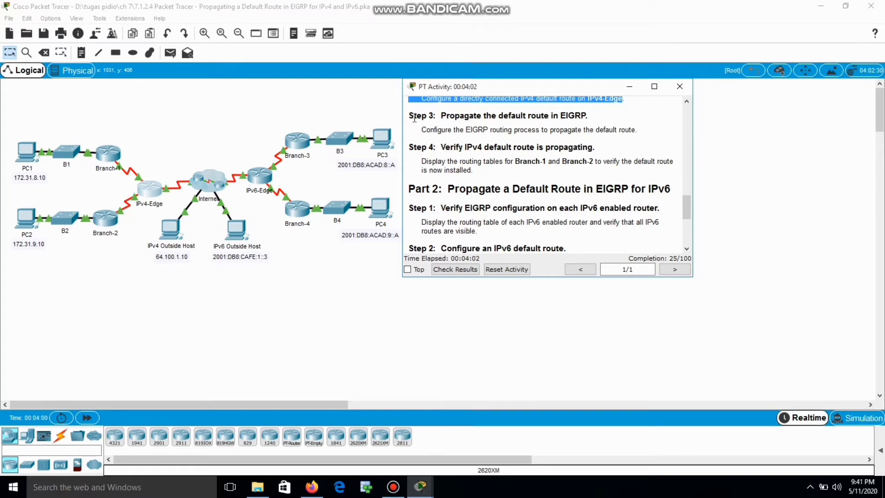
{"action": "left_click_drag", "start_coordinate": [413, 116], "coordinate": [599, 113]}
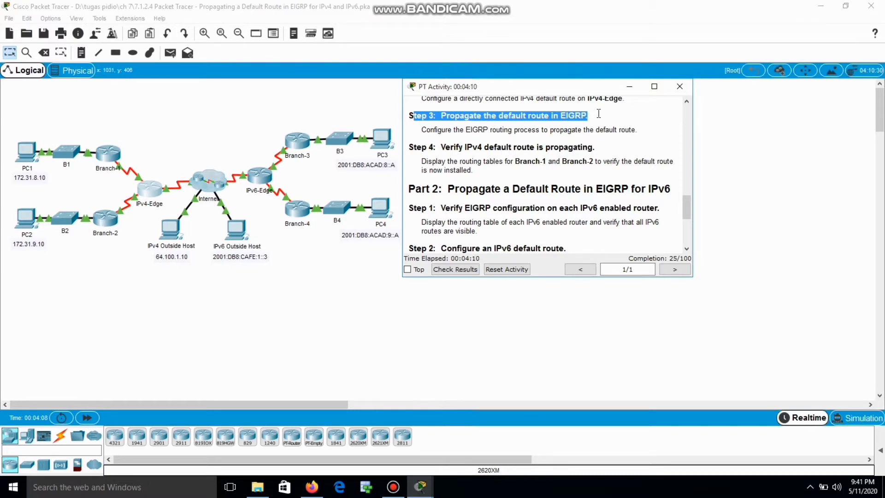
{"action": "left_click_drag", "start_coordinate": [599, 113], "coordinate": [639, 132]}
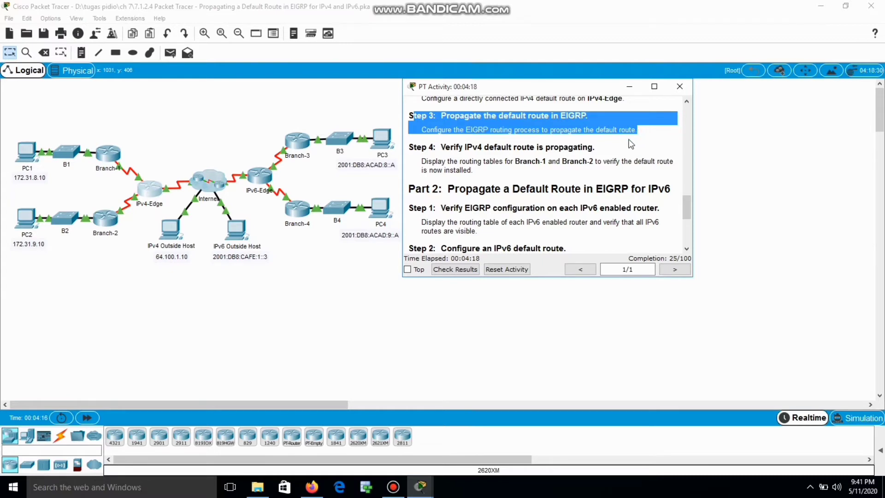
Hide the instructions, then on IPv4-Edge enter router eigrp 1 and redistribute static
{"action": "left_click", "coordinate": [630, 88]}
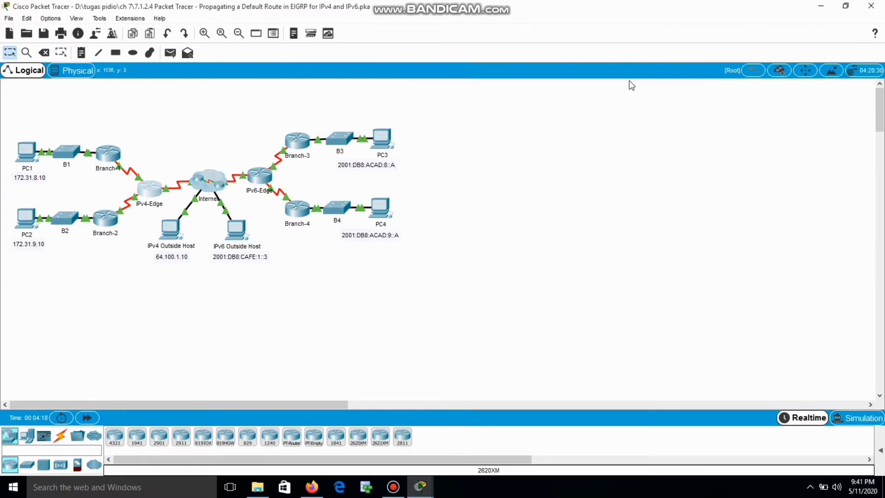
{"action": "left_click", "coordinate": [151, 198]}
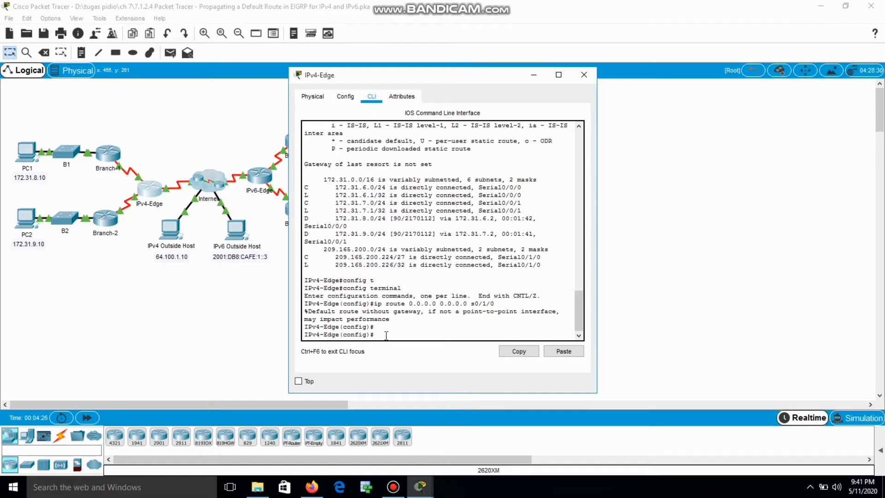
{"action": "type", "text": "router eigrp 1"}
{"action": "key", "text": "Return"}
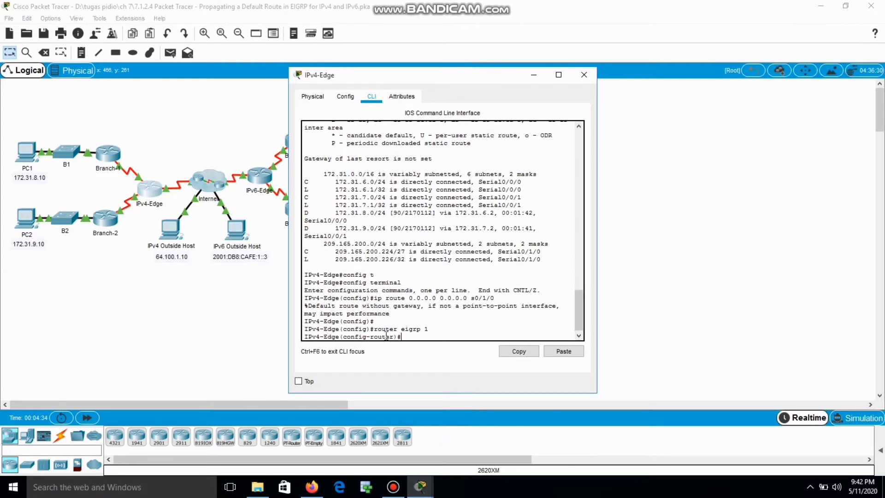
{"action": "type", "text": "redistribute static"}
{"action": "key", "text": "Return"}
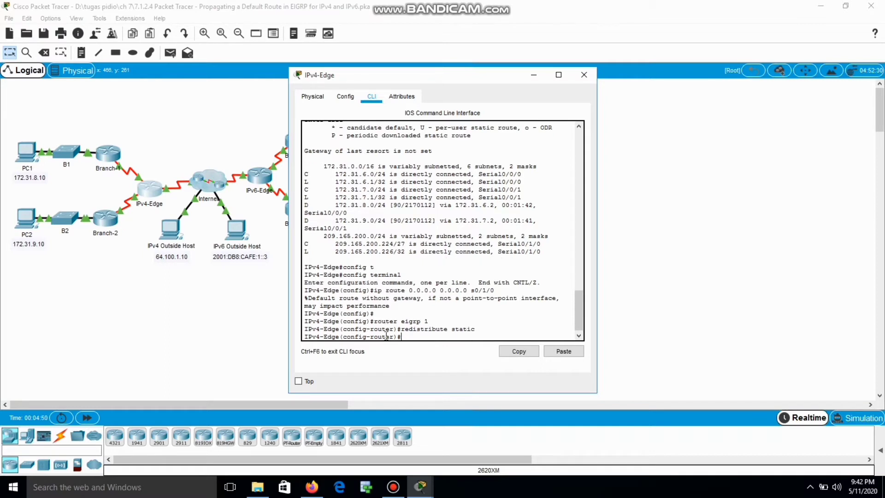
{"action": "key", "text": "Return"}
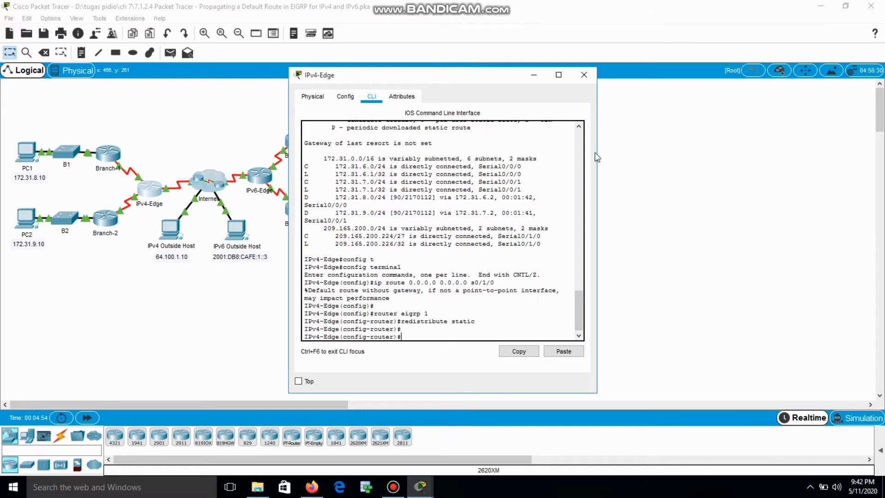
{"action": "left_click", "coordinate": [584, 74]}
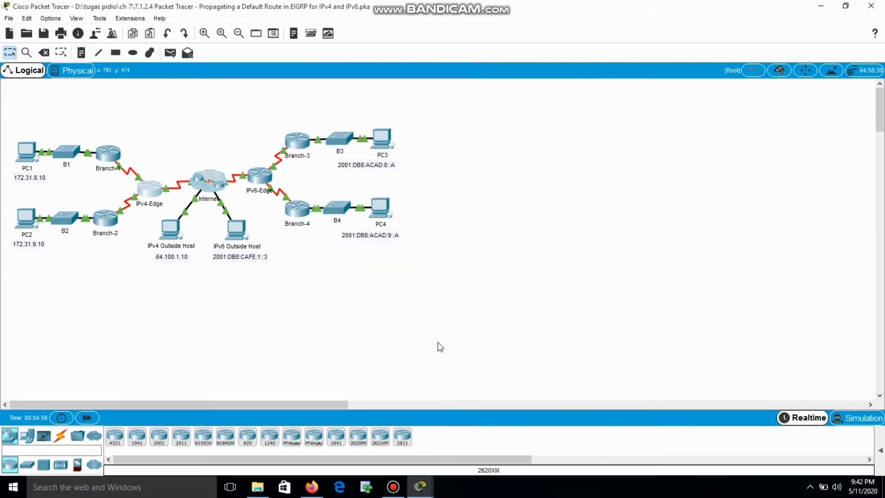
{"action": "mouse_move", "coordinate": [419, 494]}
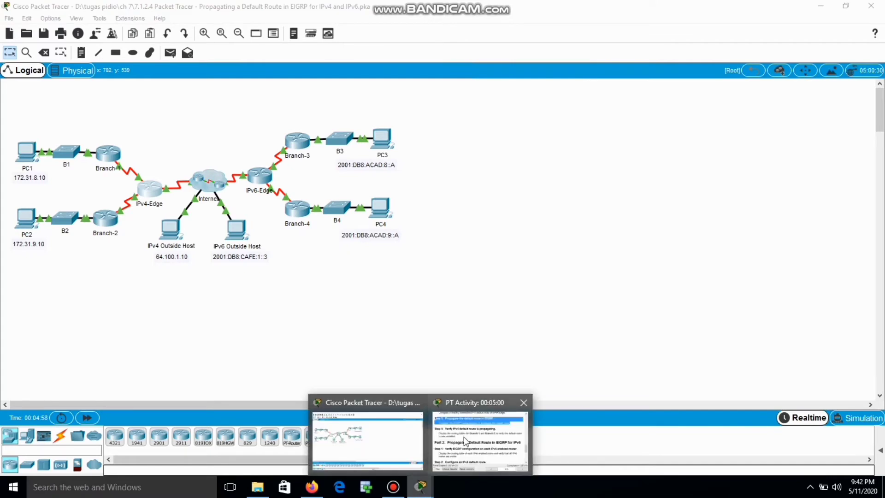
{"action": "left_click", "coordinate": [464, 436]}
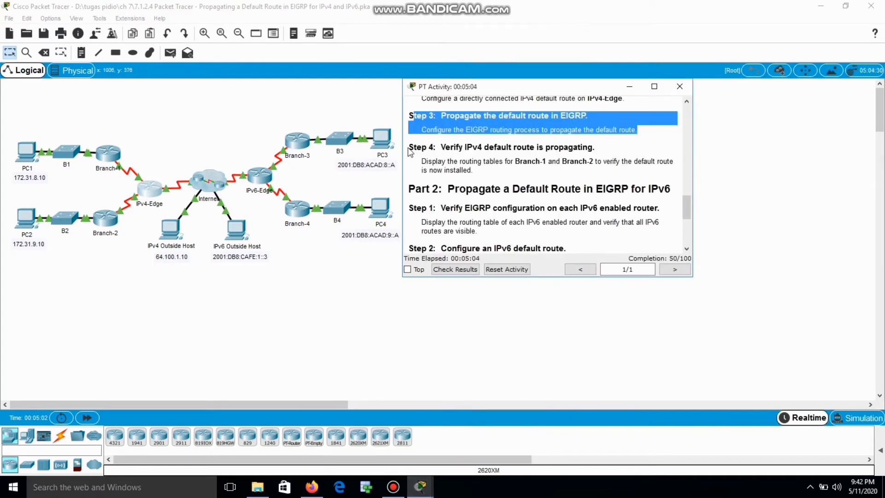
{"action": "left_click_drag", "start_coordinate": [410, 147], "coordinate": [588, 145]}
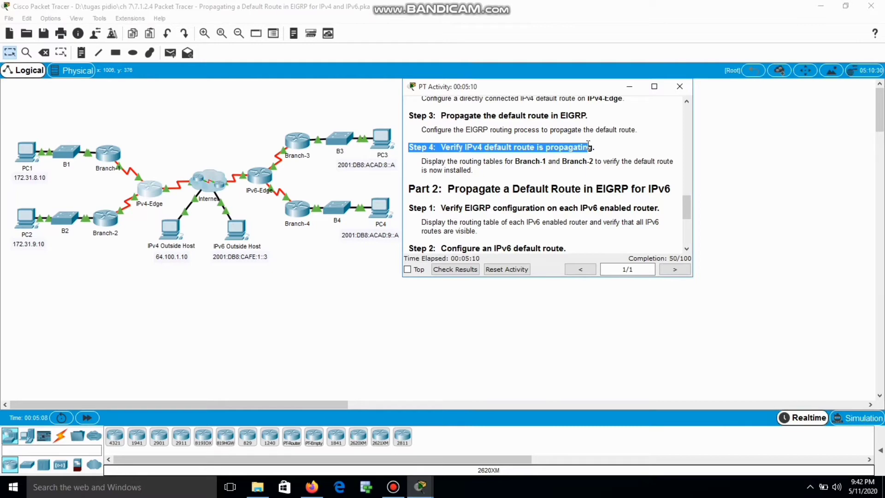
{"action": "left_click_drag", "start_coordinate": [588, 145], "coordinate": [609, 171]}
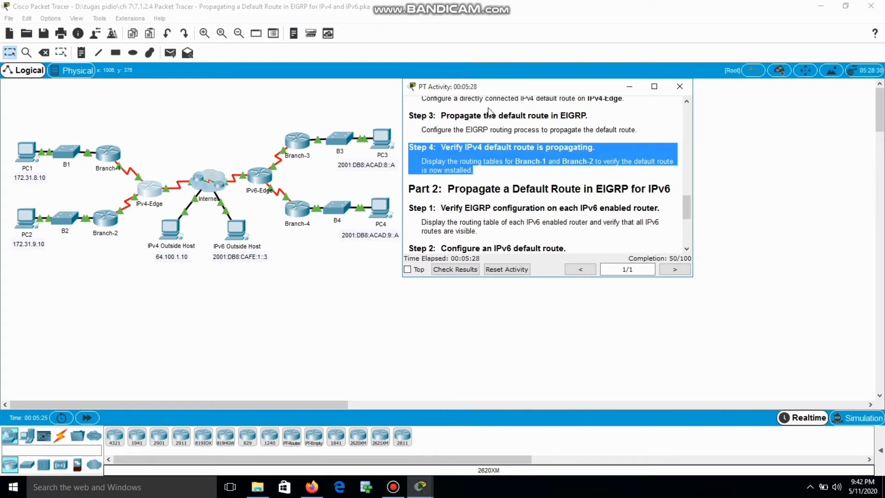
{"action": "left_click", "coordinate": [630, 86]}
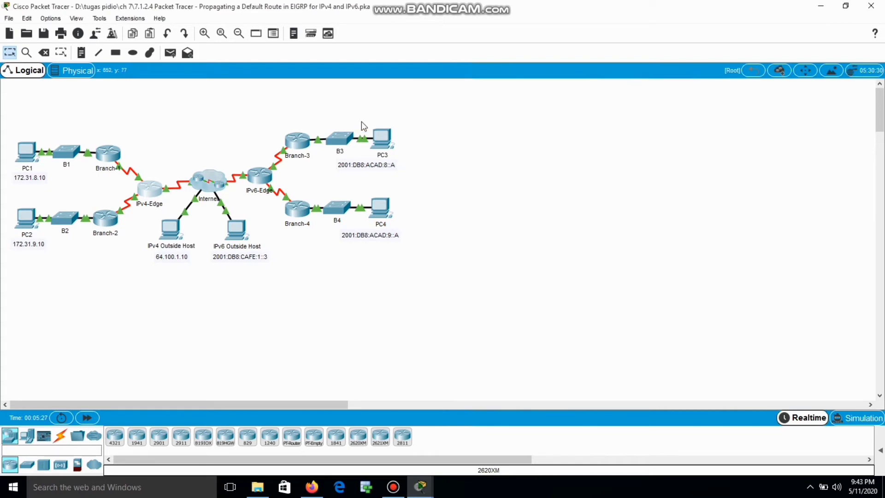
Review Branch-1's routing table output, still without a gateway of last resort, then put it away
{"action": "left_click", "coordinate": [108, 154]}
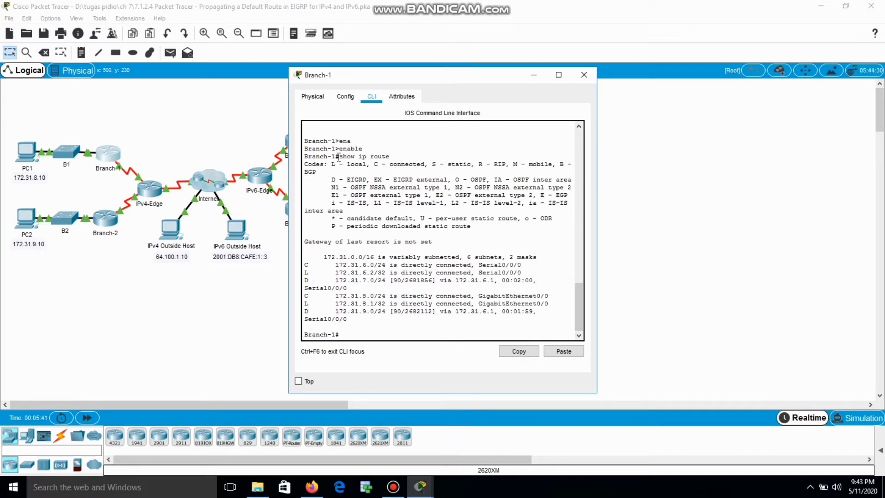
{"action": "left_click_drag", "start_coordinate": [338, 157], "coordinate": [543, 318]}
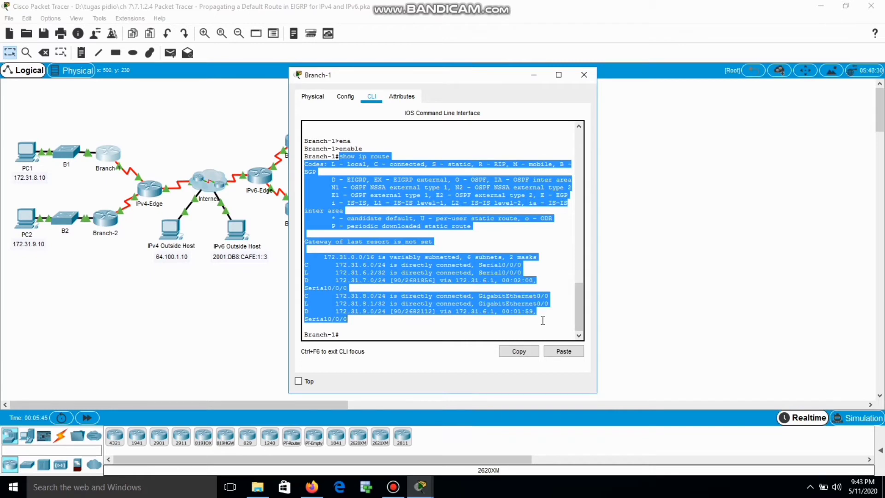
{"action": "left_click", "coordinate": [534, 76]}
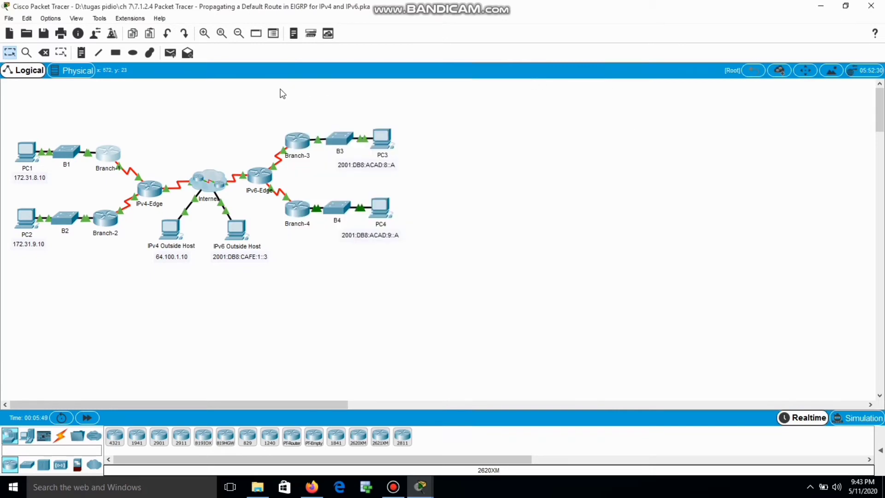
Review Branch-2's routing table output, then put its console away to show the topology
{"action": "left_click", "coordinate": [111, 223]}
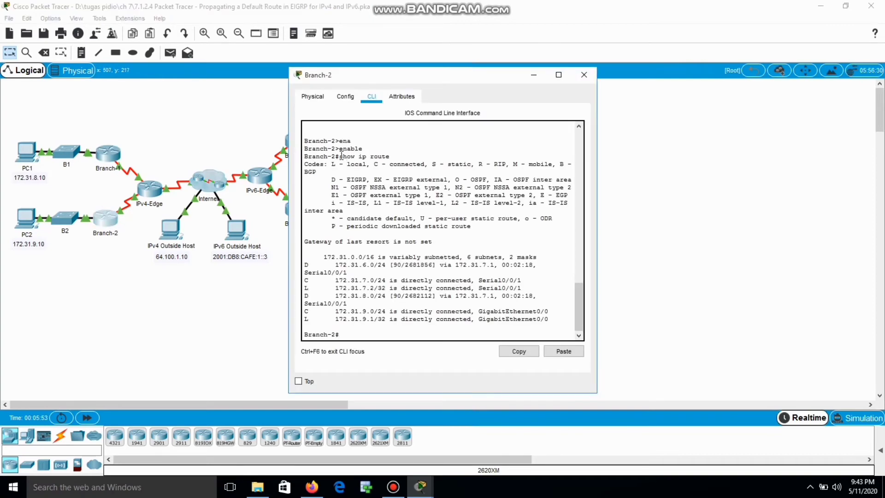
{"action": "left_click_drag", "start_coordinate": [341, 156], "coordinate": [559, 290]}
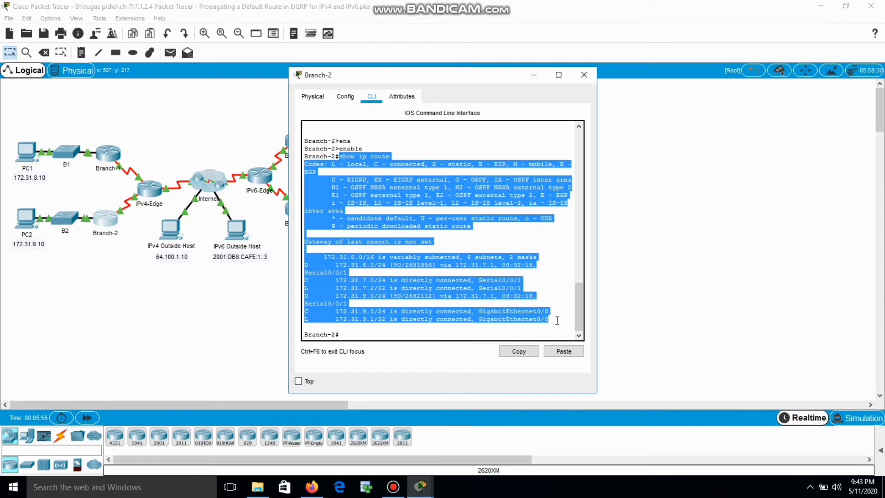
{"action": "left_click", "coordinate": [532, 75]}
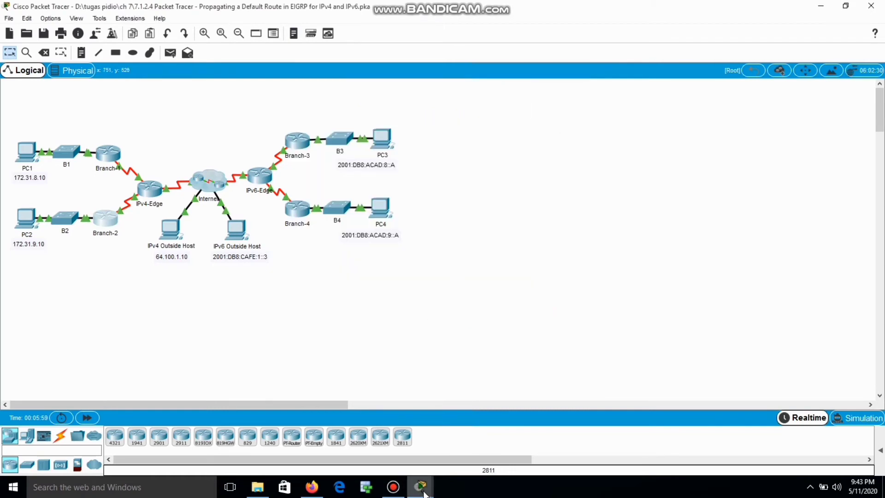
{"action": "mouse_move", "coordinate": [421, 487]}
{"action": "left_click", "coordinate": [410, 448]}
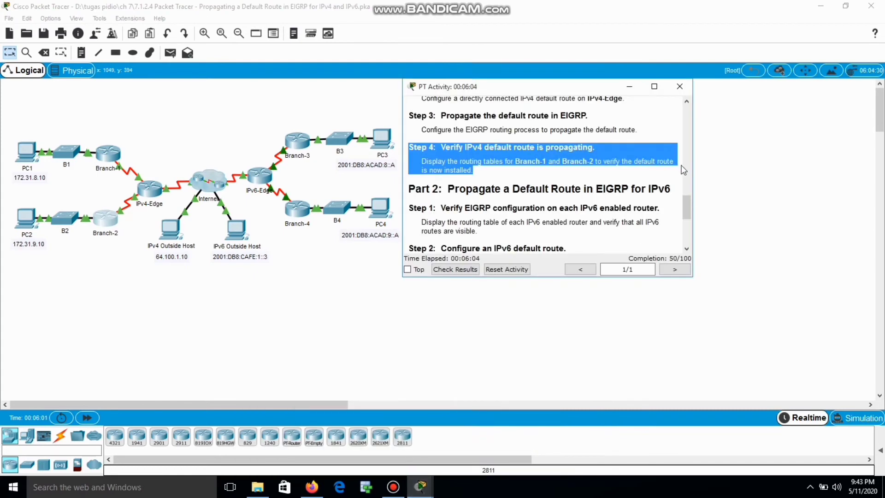
{"action": "scroll", "coordinate": [685, 204], "scroll_direction": "down", "scroll_amount": 3}
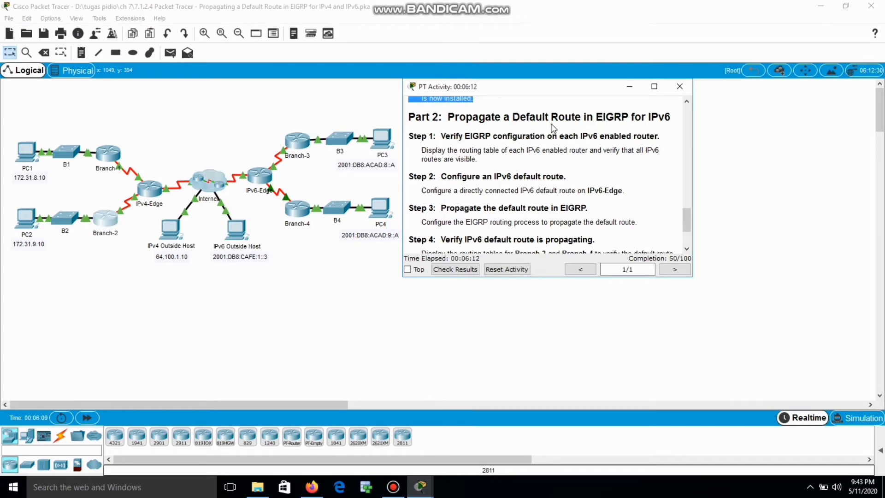
{"action": "left_click_drag", "start_coordinate": [411, 119], "coordinate": [676, 121]}
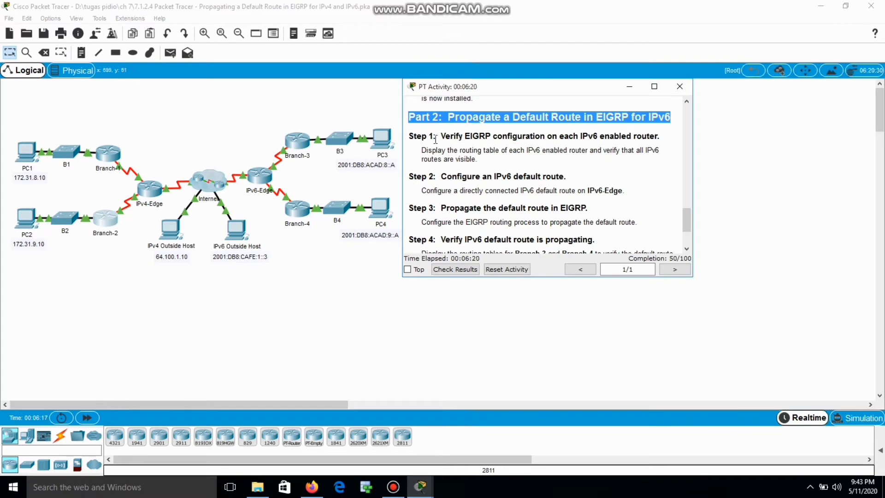
{"action": "left_click", "coordinate": [486, 136]}
{"action": "left_click_drag", "start_coordinate": [410, 136], "coordinate": [529, 157]}
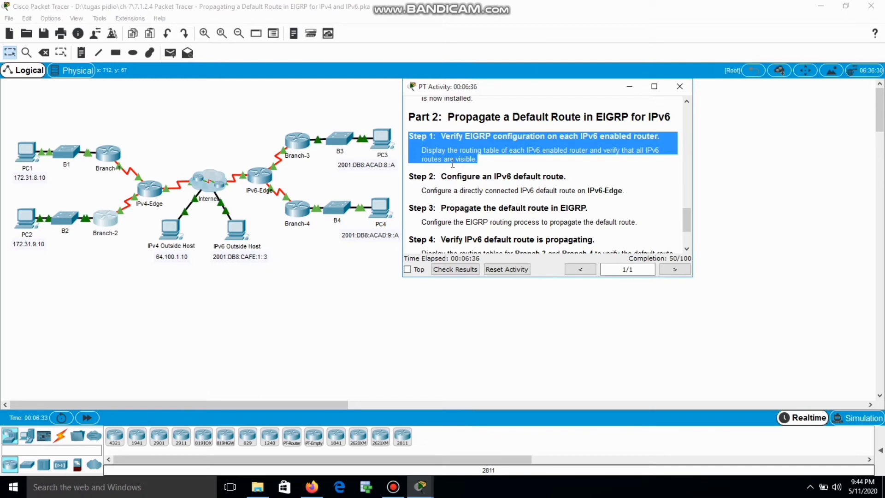
{"action": "left_click", "coordinate": [461, 168]}
{"action": "left_click_drag", "start_coordinate": [409, 176], "coordinate": [619, 209]}
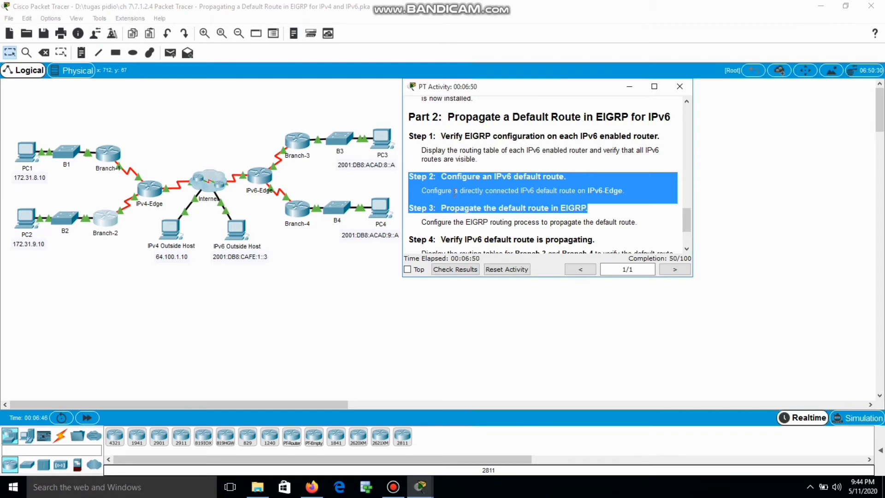
{"action": "left_click", "coordinate": [625, 87]}
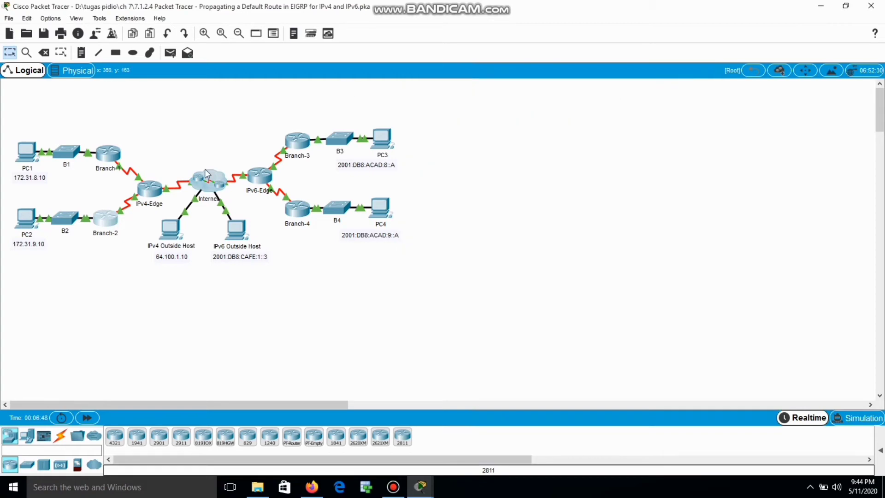
Open IPv6-Edge's CLI and enter privileged EXEC mode with enable
{"action": "mouse_move", "coordinate": [265, 178]}
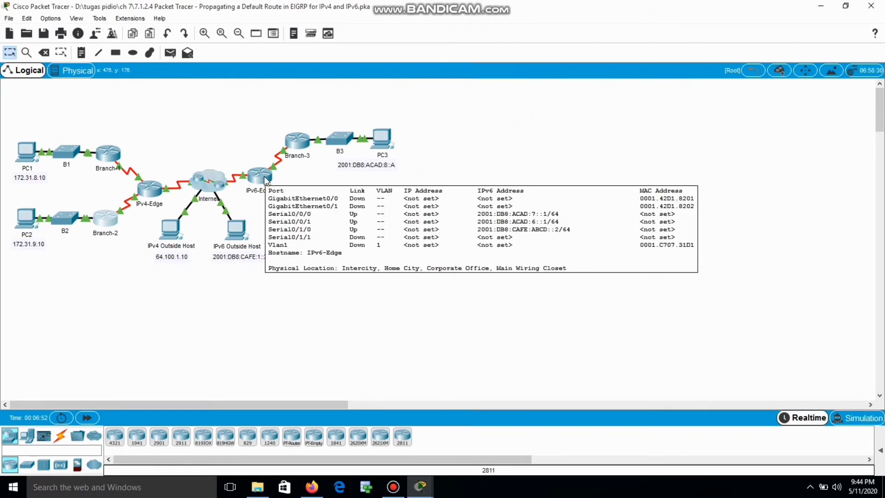
{"action": "left_click", "coordinate": [265, 179]}
{"action": "left_click", "coordinate": [372, 97]}
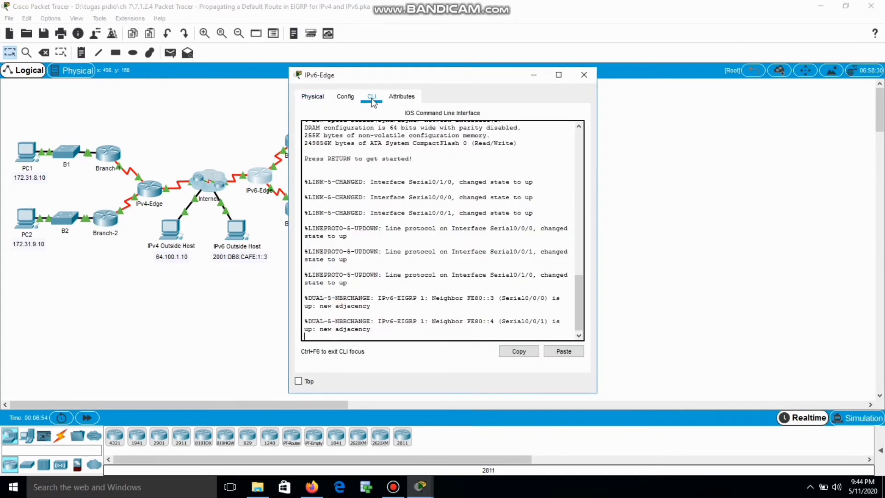
{"action": "key", "text": "Return"}
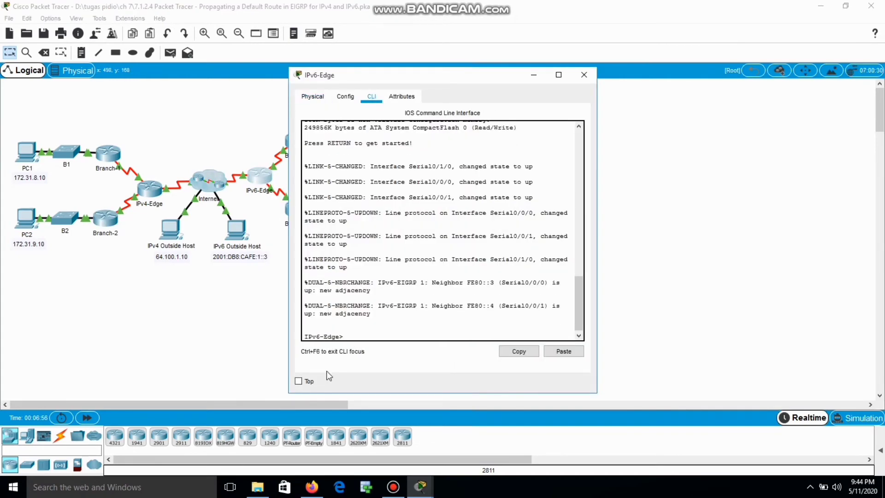
{"action": "type", "text": "ena"}
{"action": "key", "text": "Tab"}
{"action": "key", "text": "Return"}
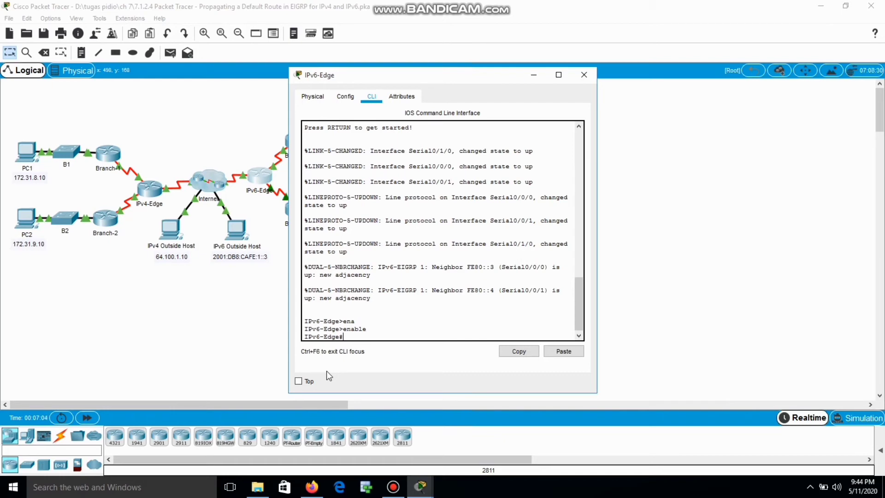
Confirm IPv6-Edge's IPv4 routing table has no gateway of last resort, then enter config t
{"action": "type", "text": "show ip route"}
{"action": "key", "text": "Return"}
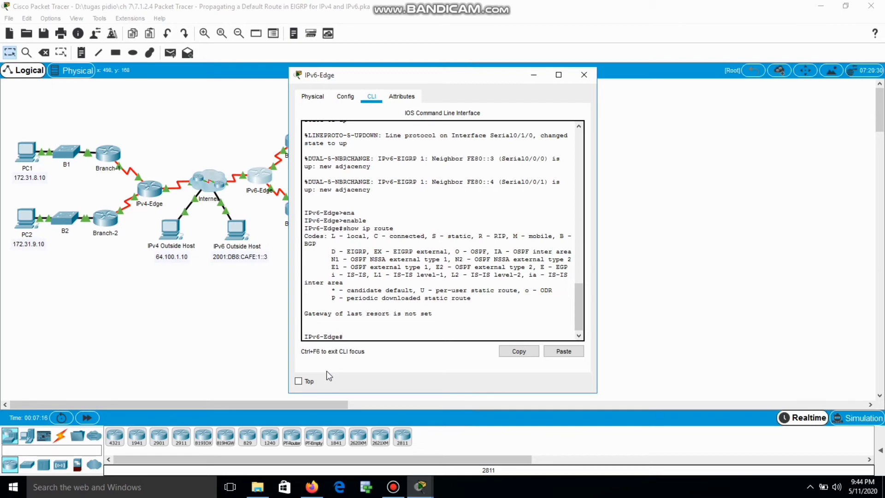
{"action": "type", "text": "config t"}
{"action": "key", "text": "Return"}
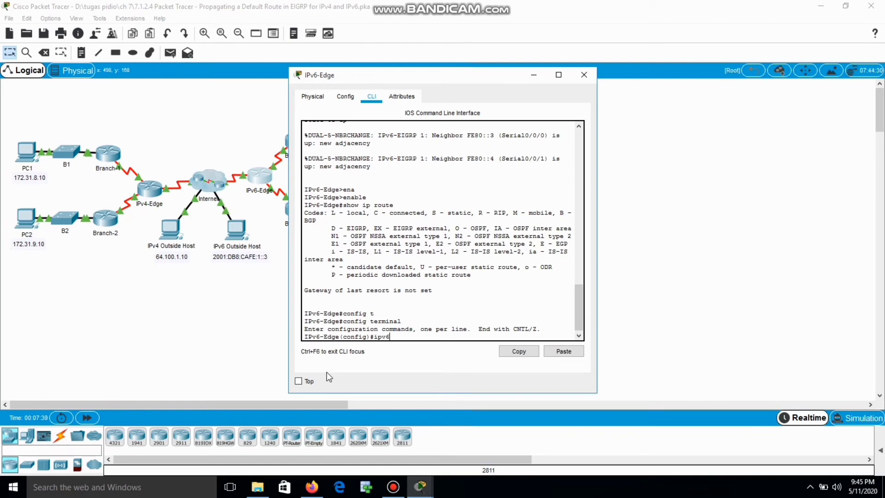
Add IPv6 default route ::/0 out s0/1/0 and redistribute static into IPv6 EIGRP 1
{"action": "type", "text": "6 t"}
{"action": "type", "text": " ro"}
{"action": "type", "text": "ute ::"}
{"action": "type", "text": "/0"}
{"action": "type", "text": " s"}
{"action": "type", "text": "0/"}
{"action": "type", "text": "1/"}
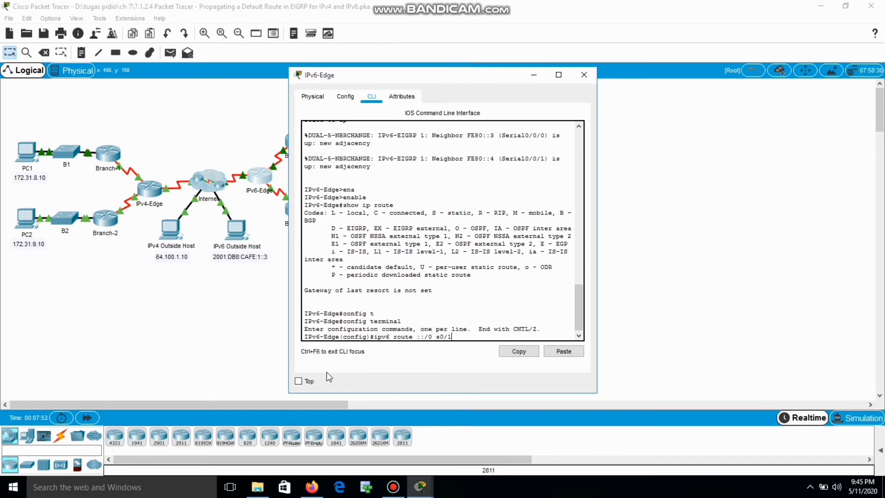
{"action": "type", "text": "0"}
{"action": "key", "text": "Return"}
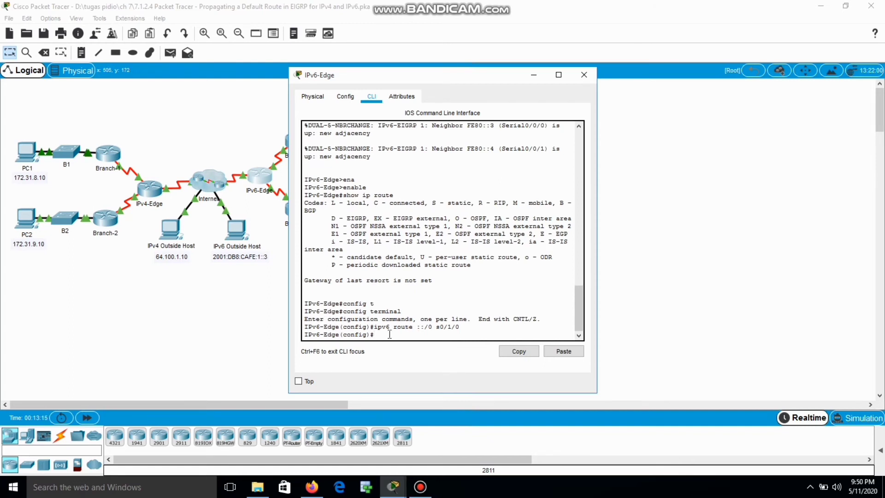
{"action": "type", "text": "v6 router eigrp 1"}
{"action": "key", "text": "Return"}
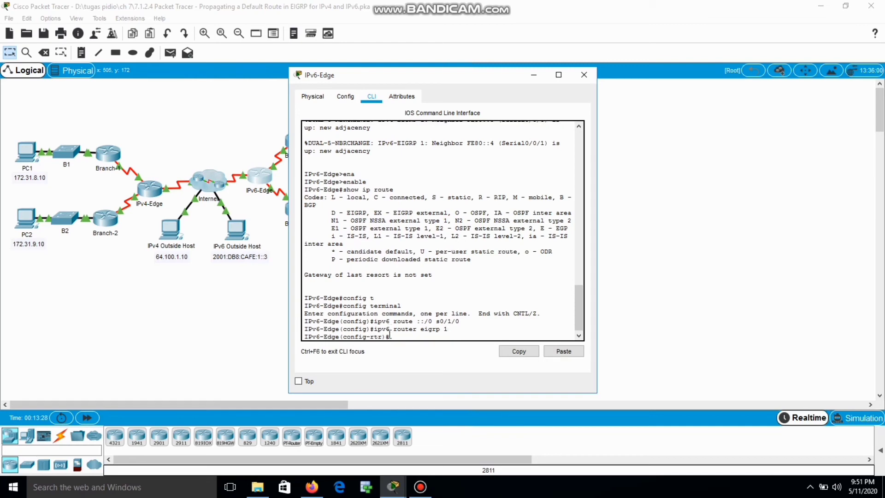
{"action": "type", "text": "redistribute static"}
{"action": "key", "text": "Return"}
{"action": "key", "text": "Return"}
{"action": "key", "text": "Return"}
{"action": "key", "text": "Return"}
{"action": "key", "text": "Return"}
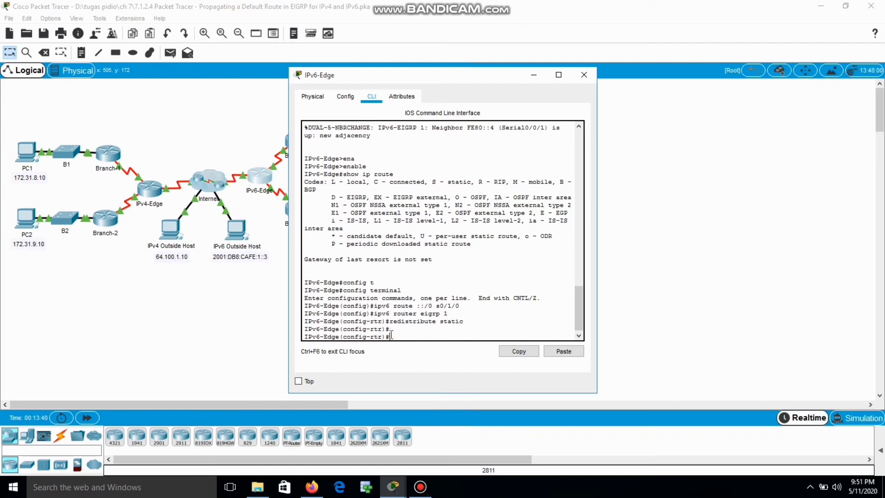
{"action": "left_click", "coordinate": [592, 73]}
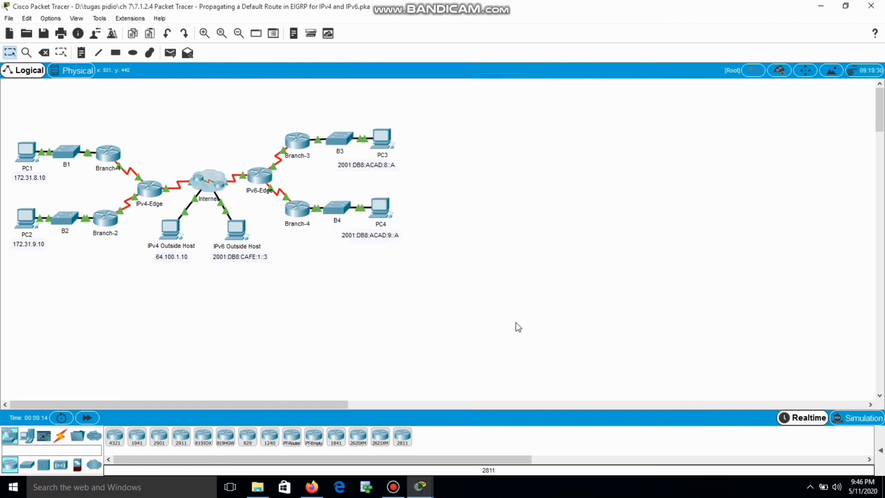
Display Branch-3's IPv6 routing table with show ipv6 route
{"action": "left_click", "coordinate": [415, 484]}
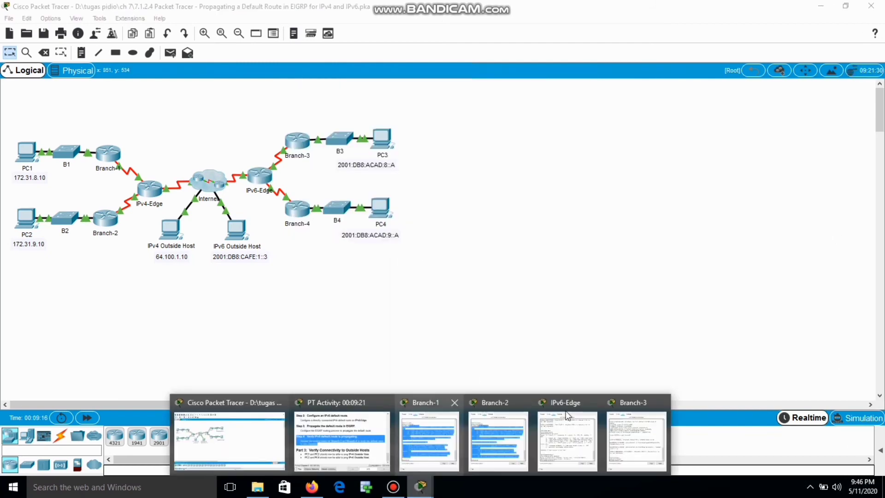
{"action": "left_click", "coordinate": [628, 438]}
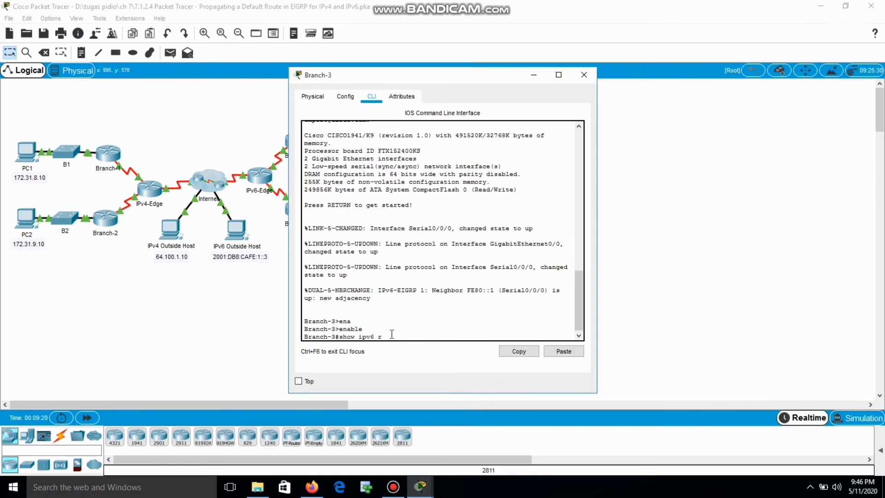
{"action": "type", "text": "ou"}
{"action": "key", "text": "Return"}
{"action": "key", "text": "Return"}
{"action": "key", "text": "Return"}
{"action": "key", "text": "Return"}
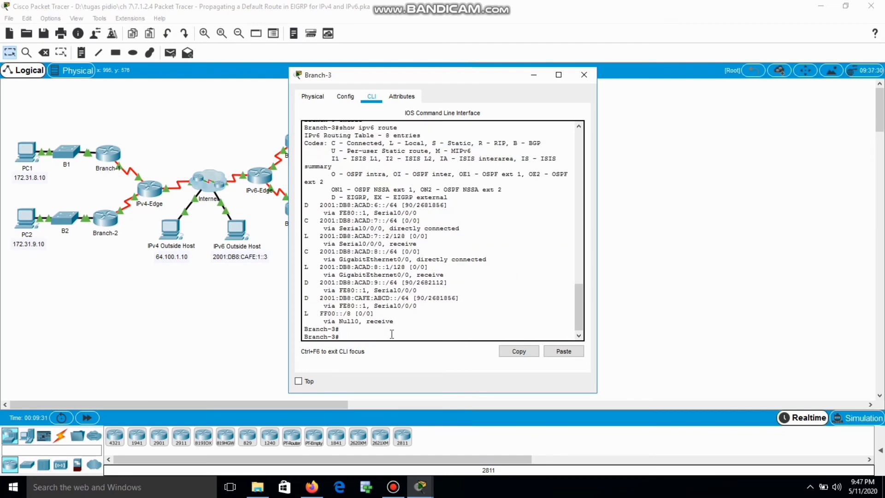
{"action": "left_click", "coordinate": [533, 75]}
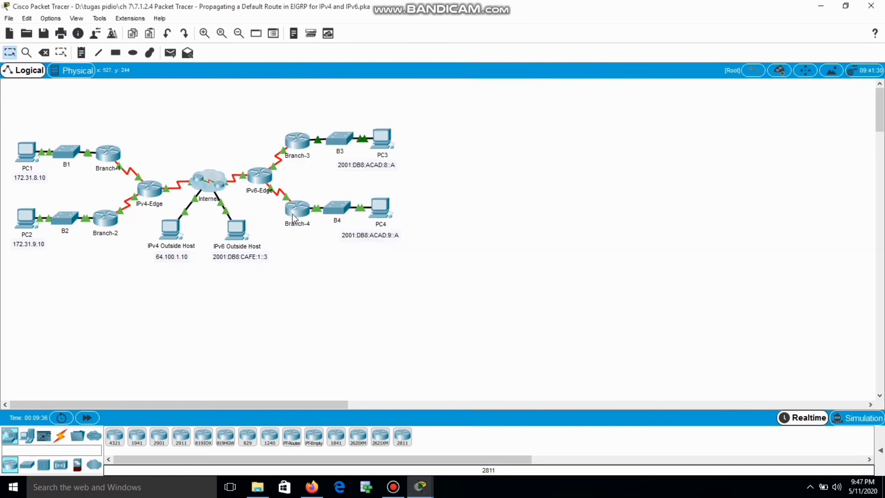
On Branch-4's CLI, enter enable and run show ipv6 route to check for ::/0
{"action": "left_click", "coordinate": [293, 214]}
{"action": "left_click", "coordinate": [373, 99]}
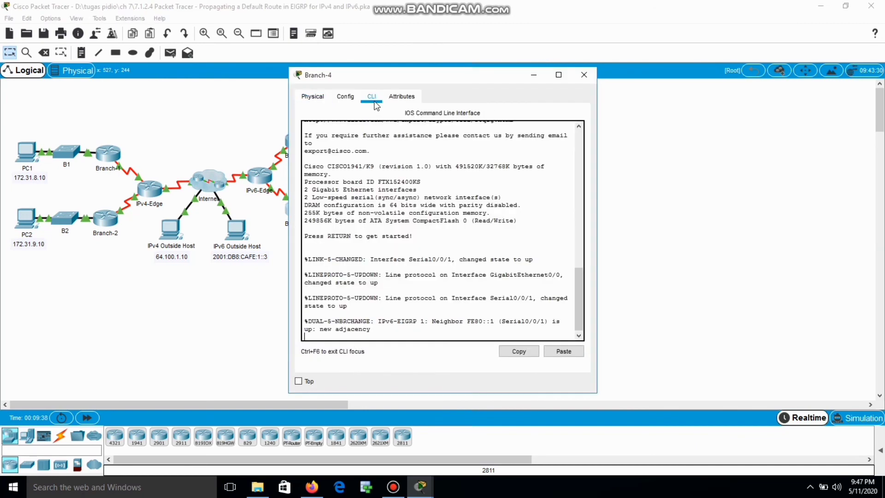
{"action": "key", "text": "Return"}
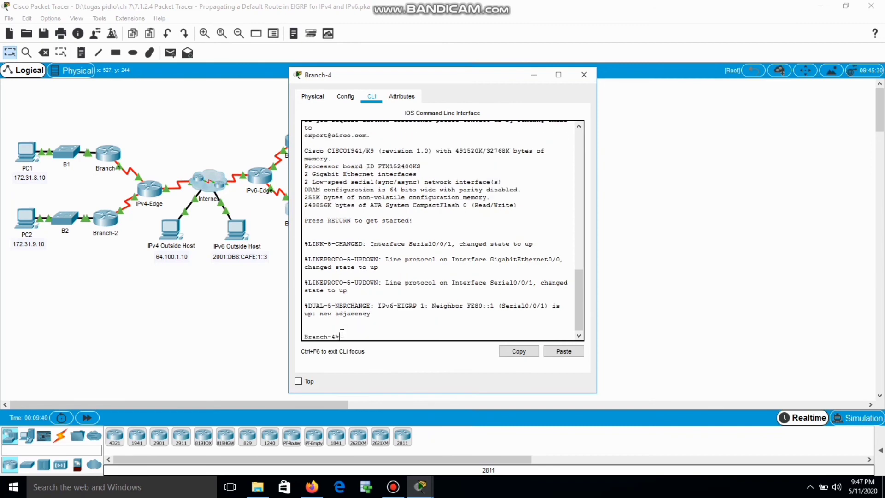
{"action": "type", "text": "ena"}
{"action": "key", "text": "Tab"}
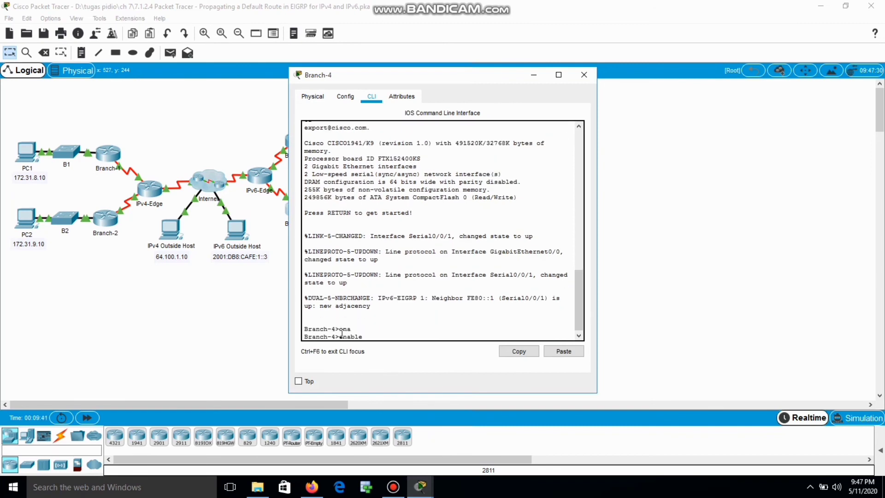
{"action": "key", "text": "Return"}
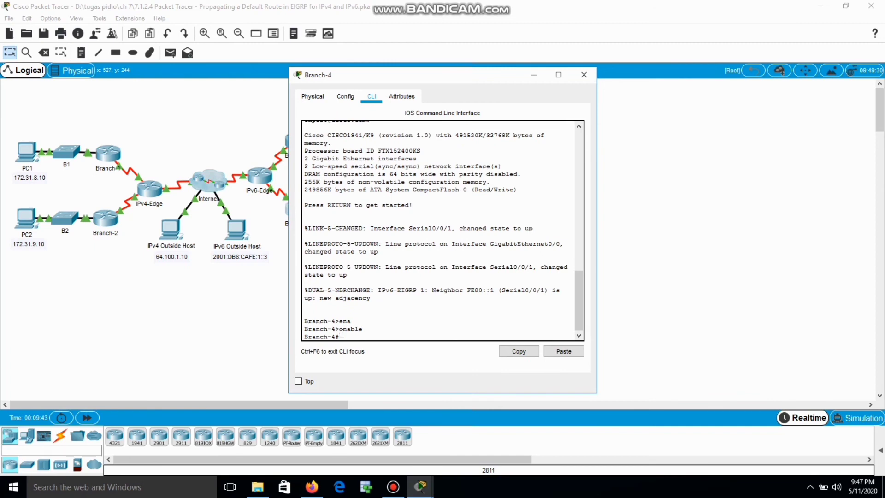
{"action": "type", "text": "show ip"}
{"action": "type", "text": "v6 route"}
{"action": "key", "text": "Return"}
{"action": "key", "text": "Return"}
{"action": "key", "text": "Return"}
{"action": "key", "text": "Return"}
{"action": "key", "text": "Return"}
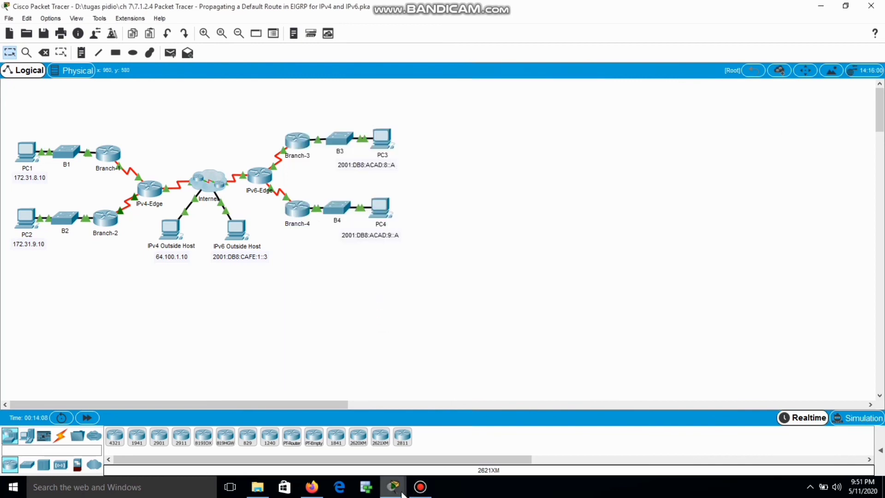
Reopen the activity instructions and scroll to the Completion score reading 100/100
{"action": "mouse_move", "coordinate": [397, 488]}
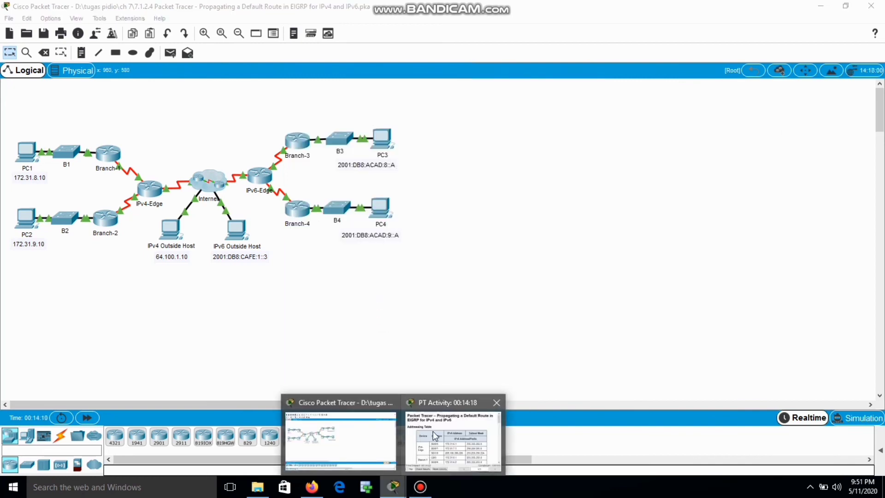
{"action": "left_click", "coordinate": [433, 431]}
{"action": "left_click_drag", "start_coordinate": [582, 165], "coordinate": [567, 286]}
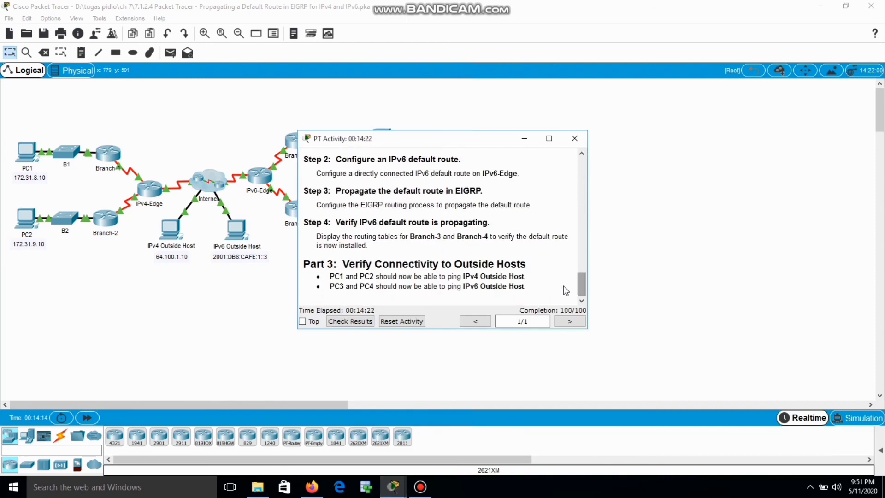